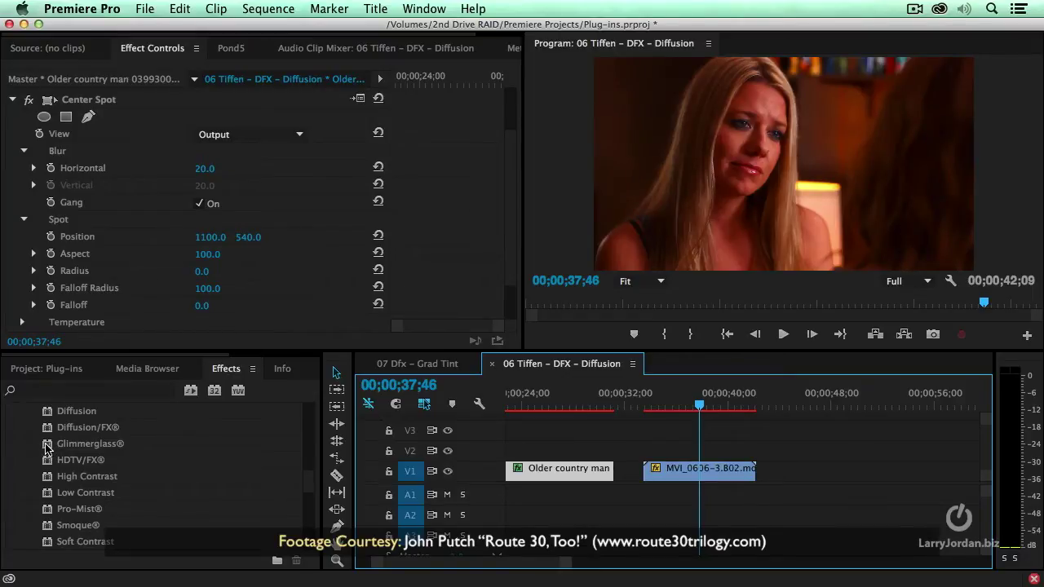
# Apply Glimmerglass to MVI_0606-3.B02.mov, then toggle the effect off and on to compare.
pyautogui.moveTo(47, 448); pyautogui.dragTo(707, 468)
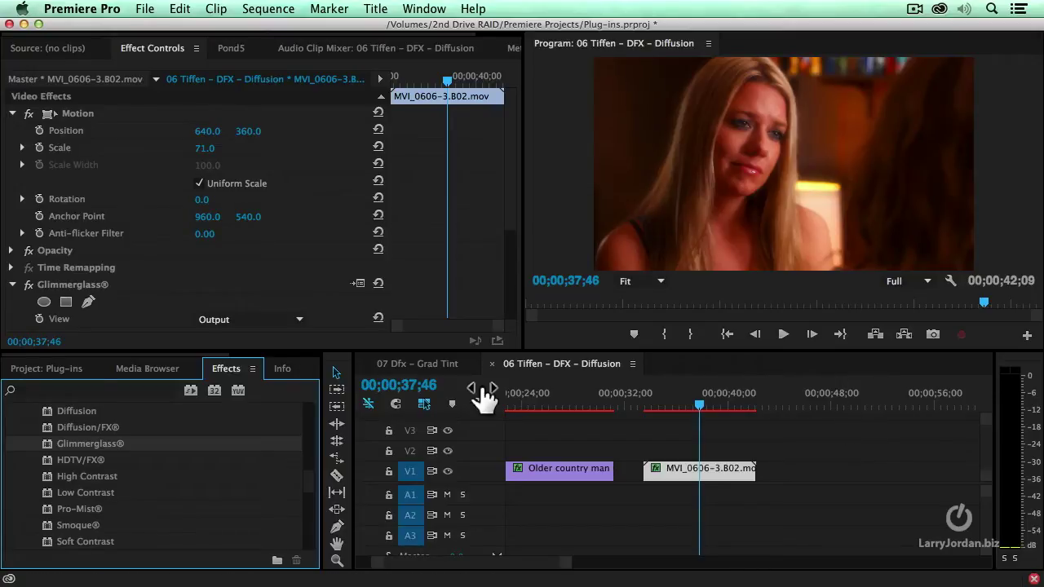
pyautogui.click(13, 114)
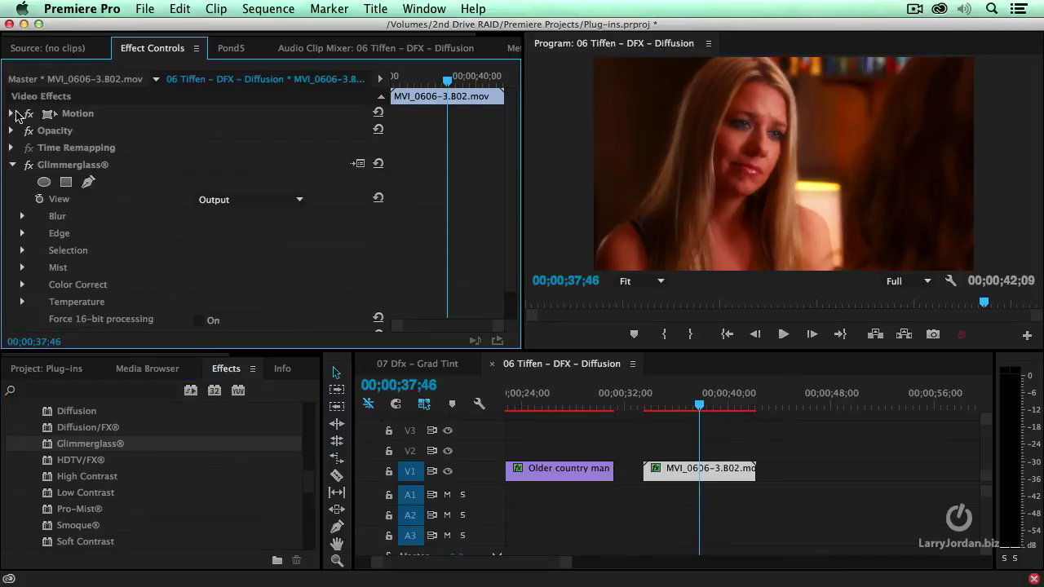
pyautogui.click(30, 167)
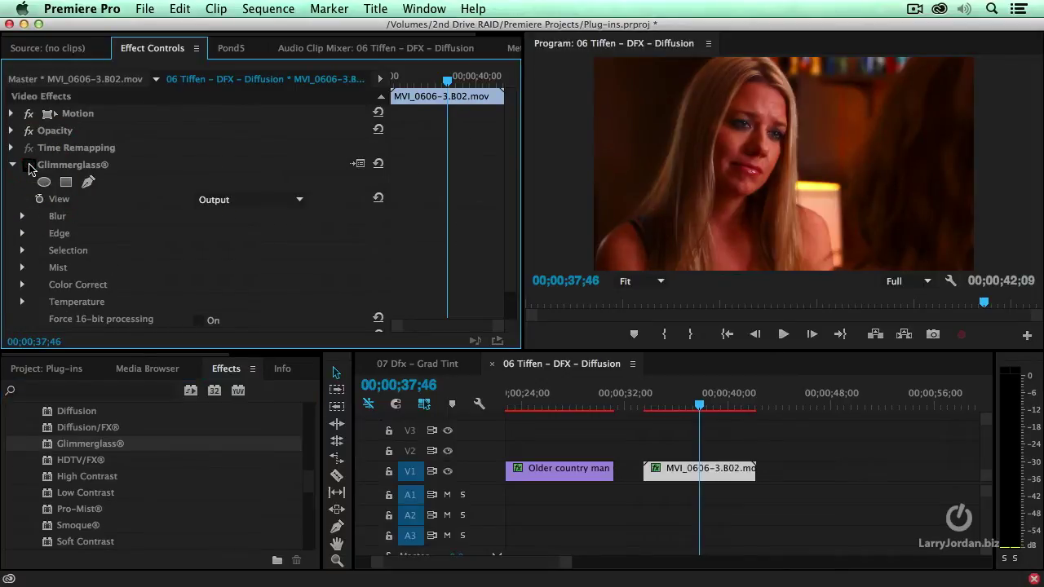
pyautogui.click(30, 167)
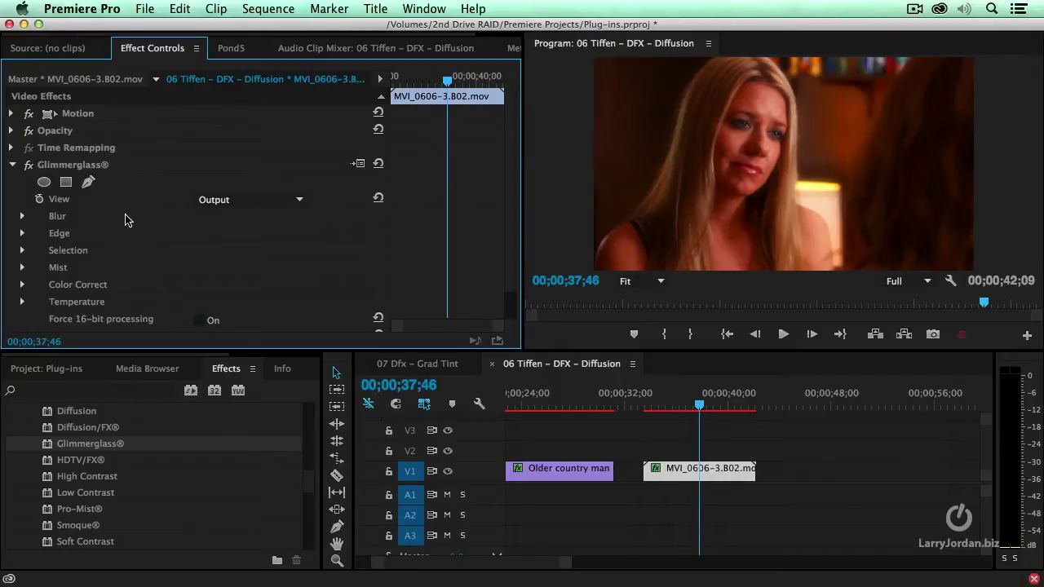
# Switch to the 07 Dfx – Grad Tint sequence, preview a later frame, and select the Three horse clip.
pyautogui.click(380, 377)
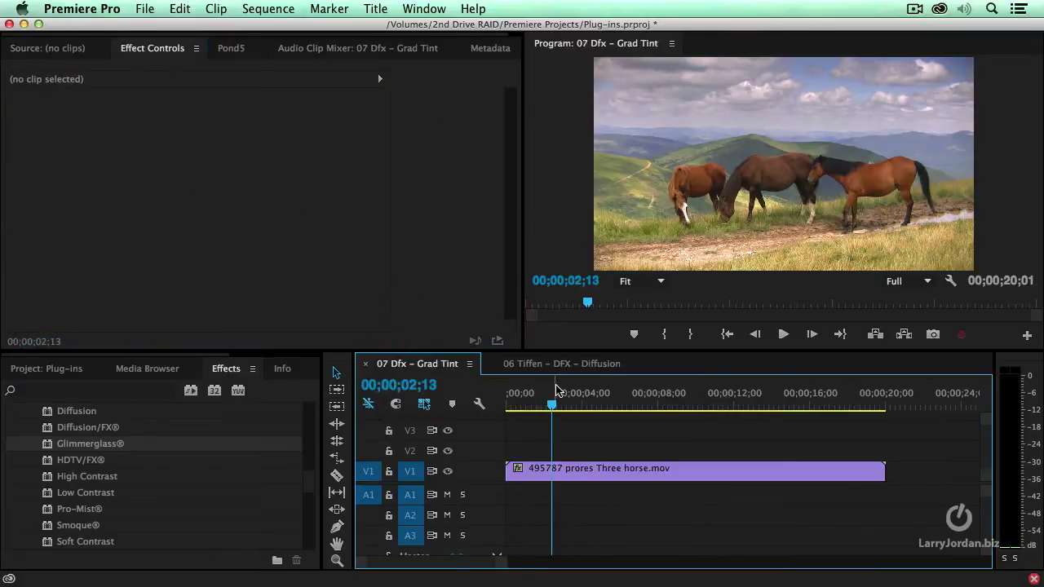
pyautogui.moveTo(552, 402); pyautogui.dragTo(811, 409)
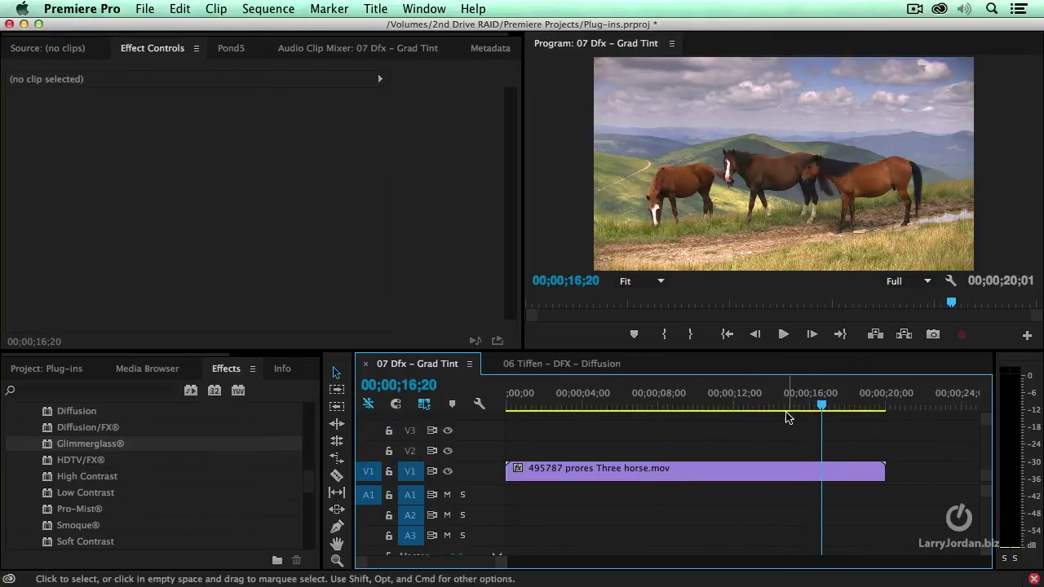
pyautogui.click(683, 477)
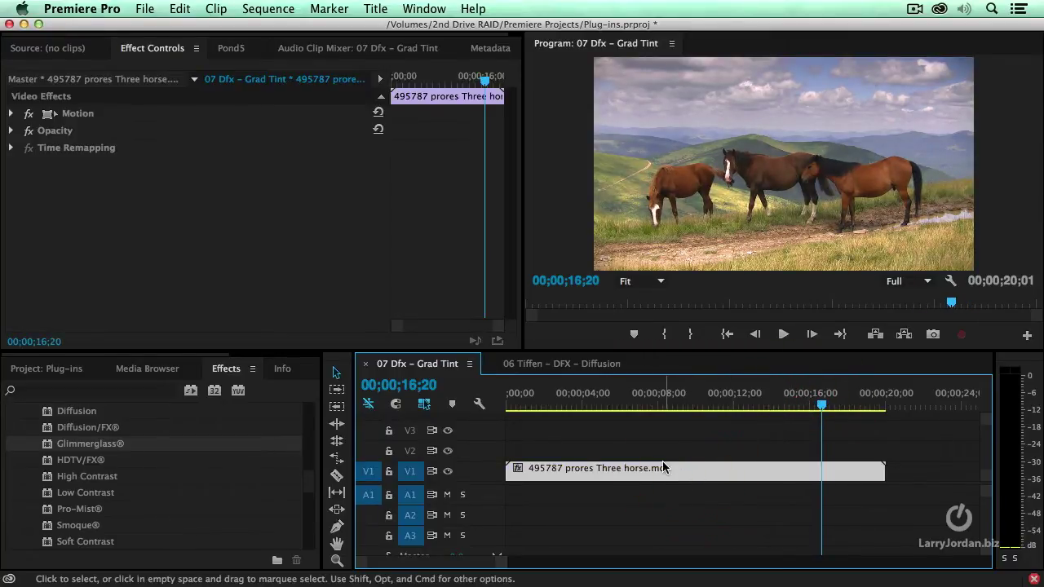
# Apply Color-Grad from the Tiffen Dfx v3 HFX Grads-Tints folder to the horse clip.
pyautogui.scroll(2, 92, 447)
pyautogui.scroll(5, 91, 447)
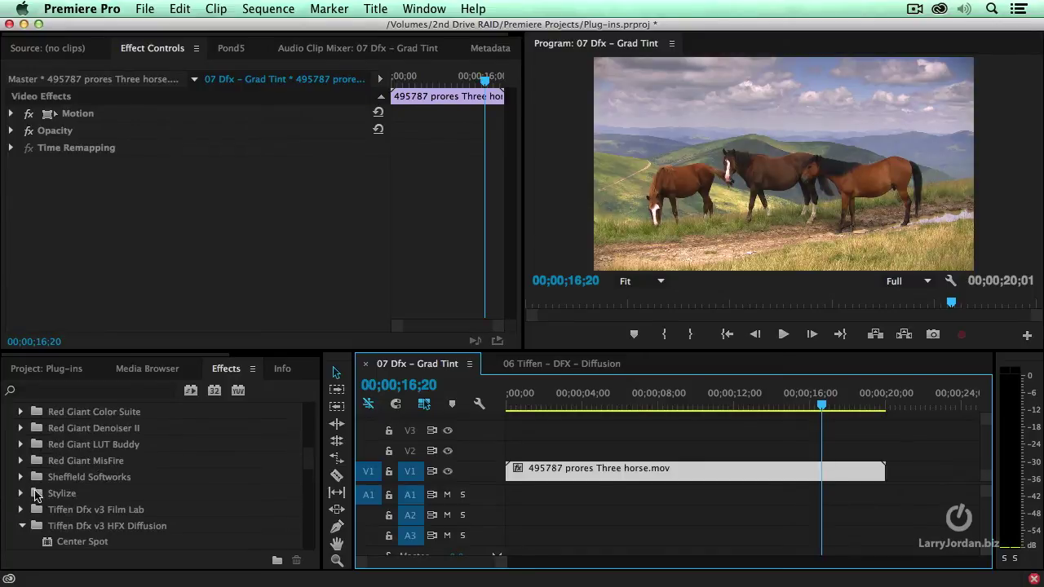
pyautogui.click(20, 526)
pyautogui.scroll(-4, 198, 488)
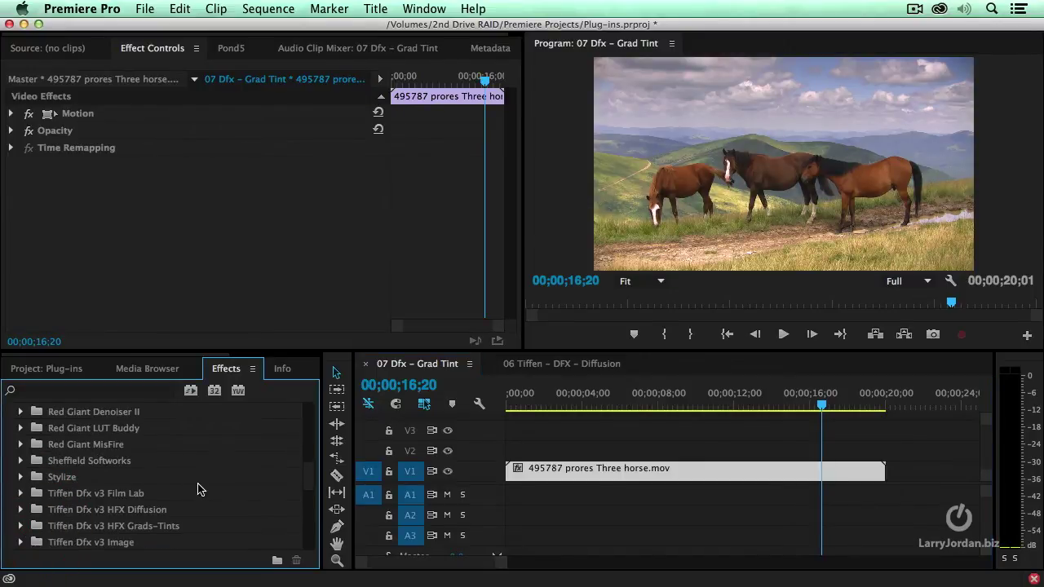
pyautogui.click(20, 477)
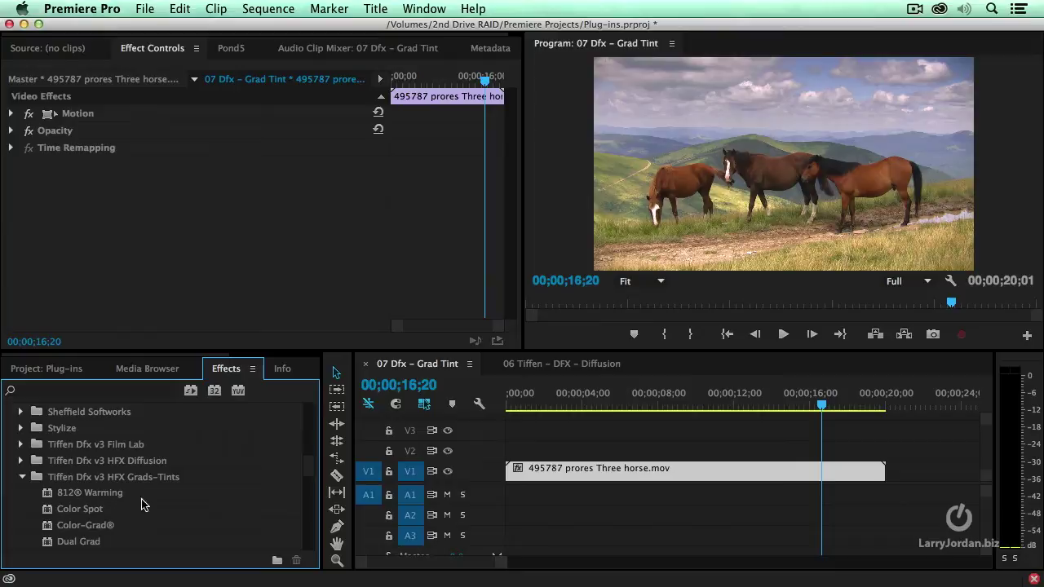
pyautogui.moveTo(50, 526); pyautogui.dragTo(672, 471)
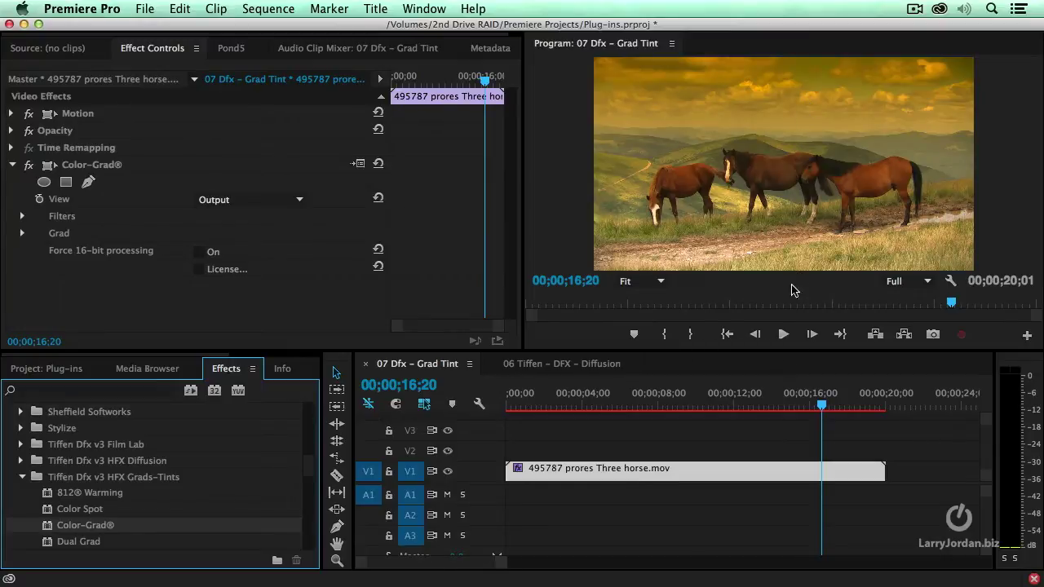
# Select the horse clip and expand Color-Grad's Grad and Filters settings.
pyautogui.click(759, 475)
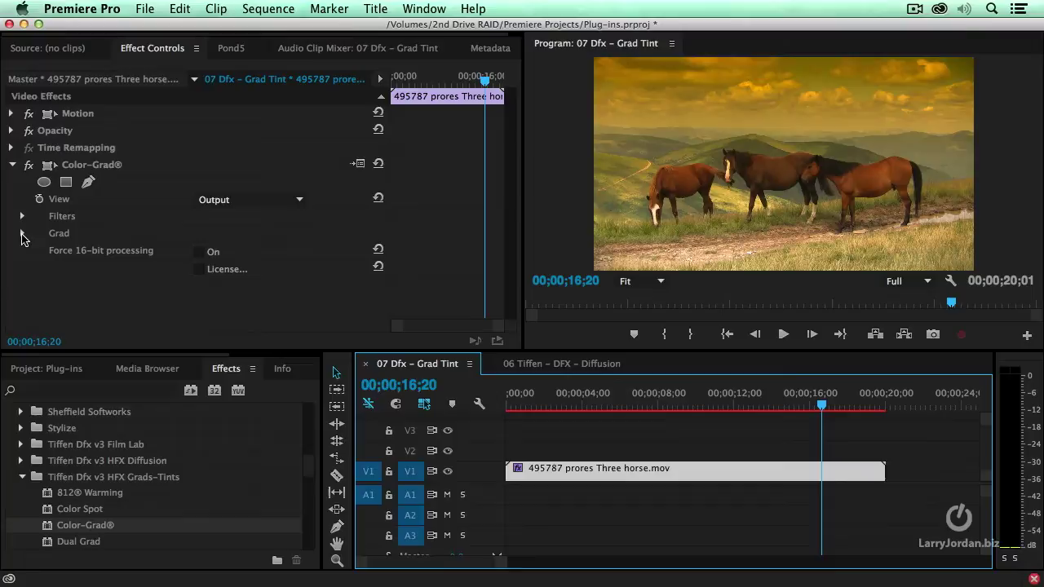
pyautogui.click(22, 234)
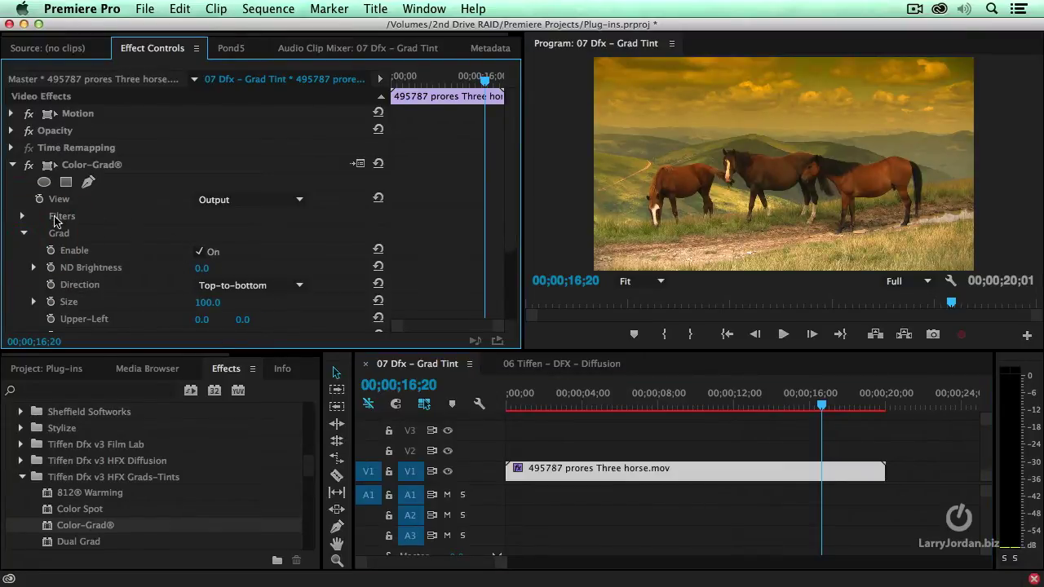
pyautogui.click(23, 218)
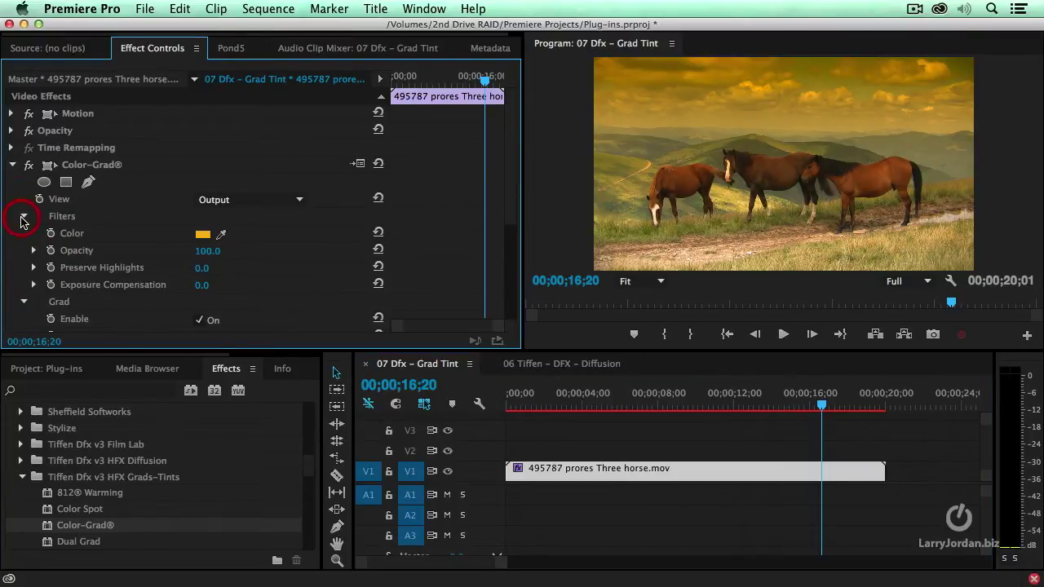
# Set the Color-Grad tint colour to a dark muted blue (322A6D).
pyautogui.click(203, 236)
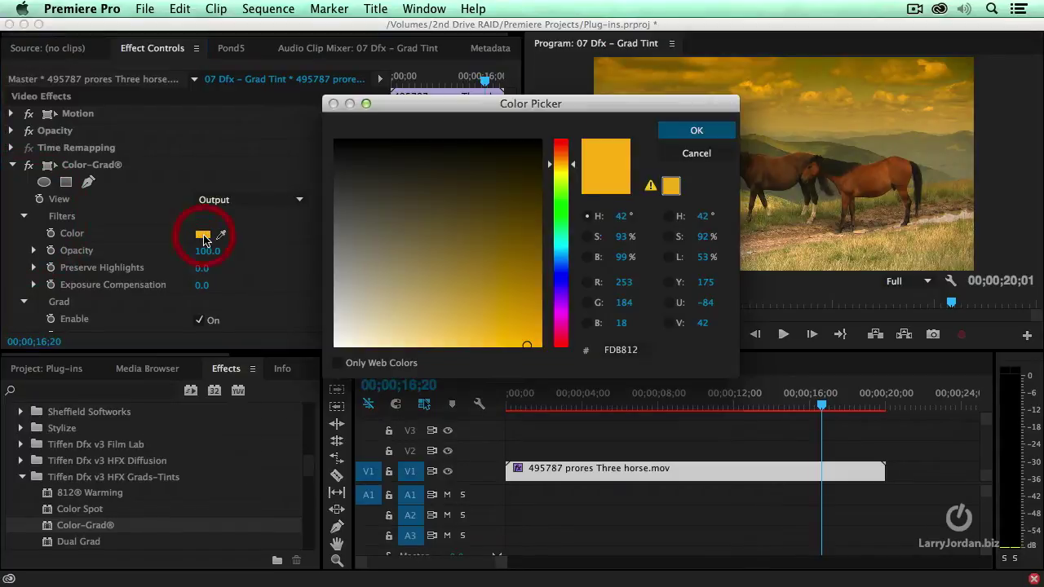
pyautogui.click(562, 282)
pyautogui.moveTo(563, 282); pyautogui.dragTo(560, 284)
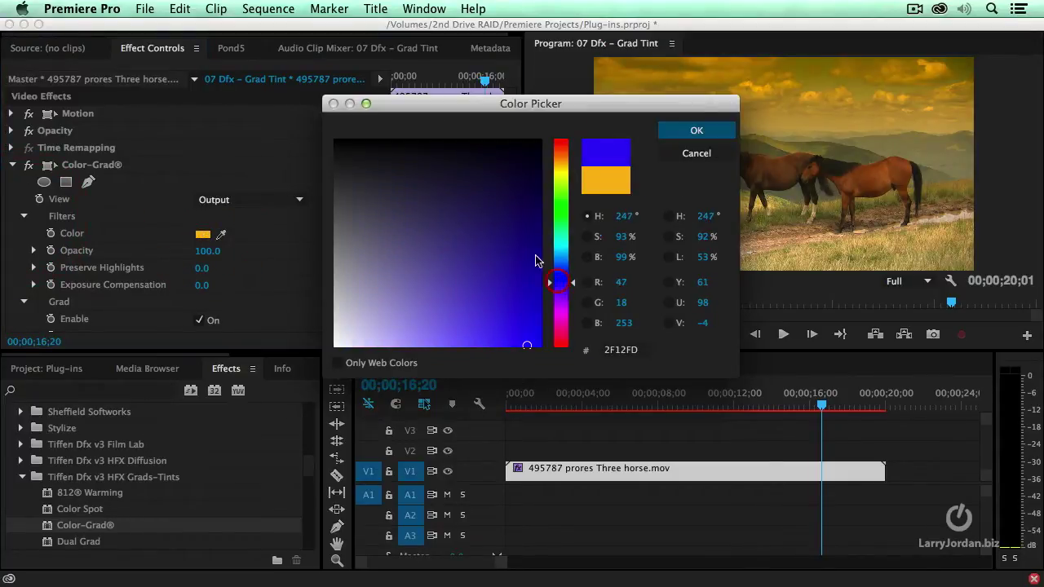
pyautogui.moveTo(489, 215); pyautogui.dragTo(462, 221)
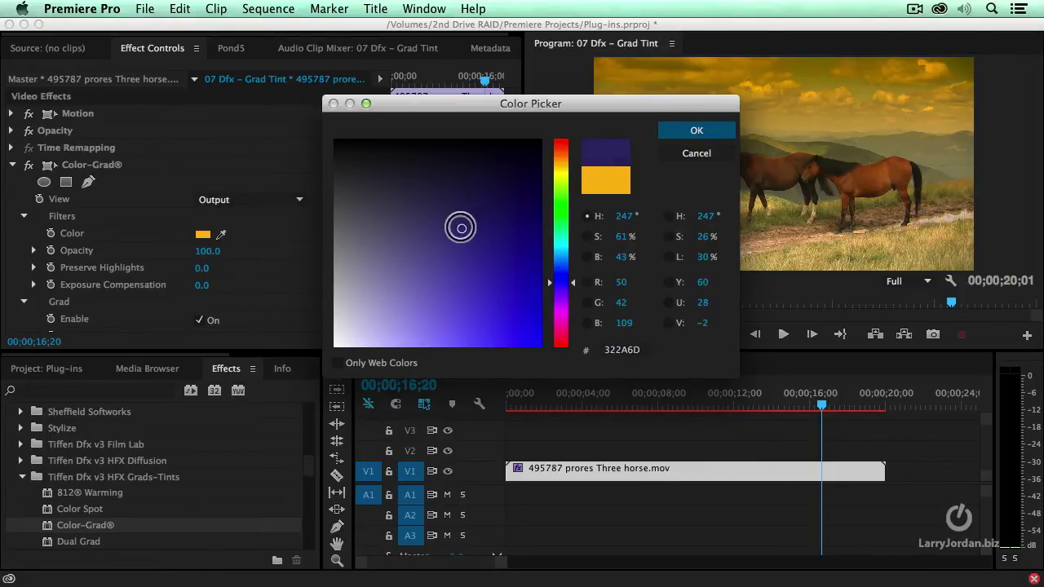
pyautogui.click(695, 132)
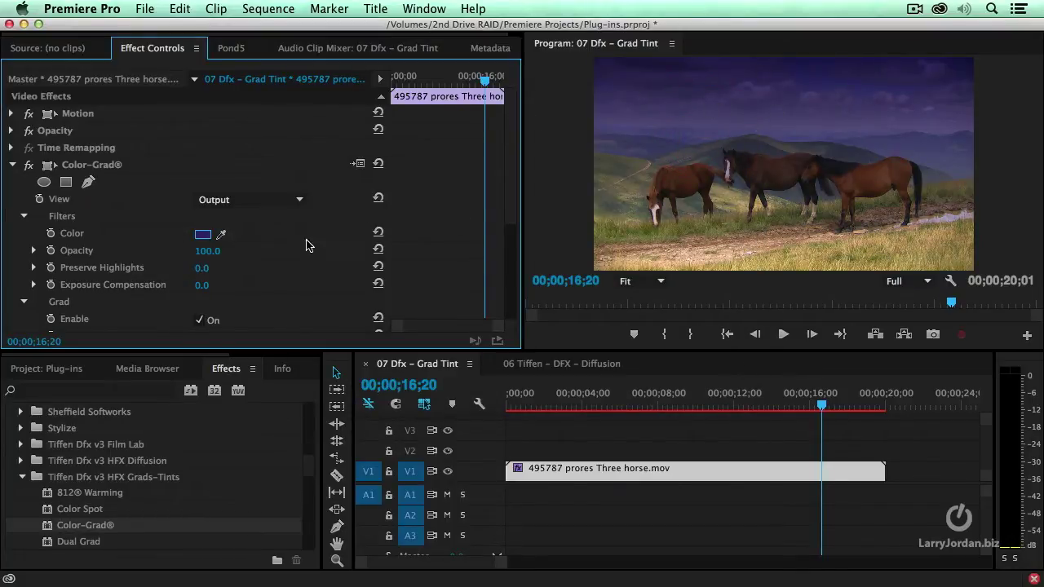
# Set Color-Grad's Lower-Right and Lower-Left vertical values to 600.
pyautogui.scroll(-5, 509, 277)
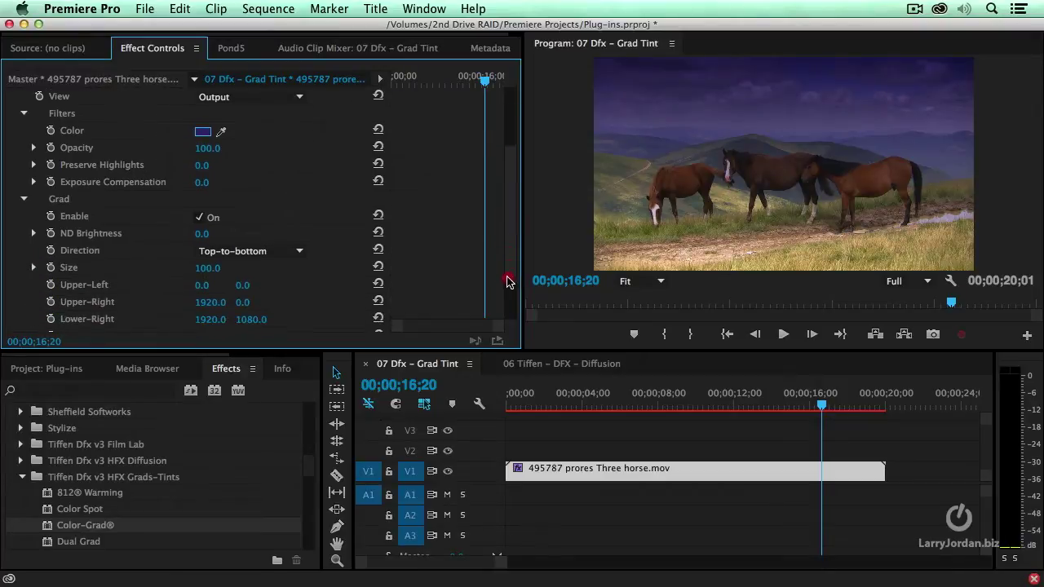
pyautogui.click(252, 263)
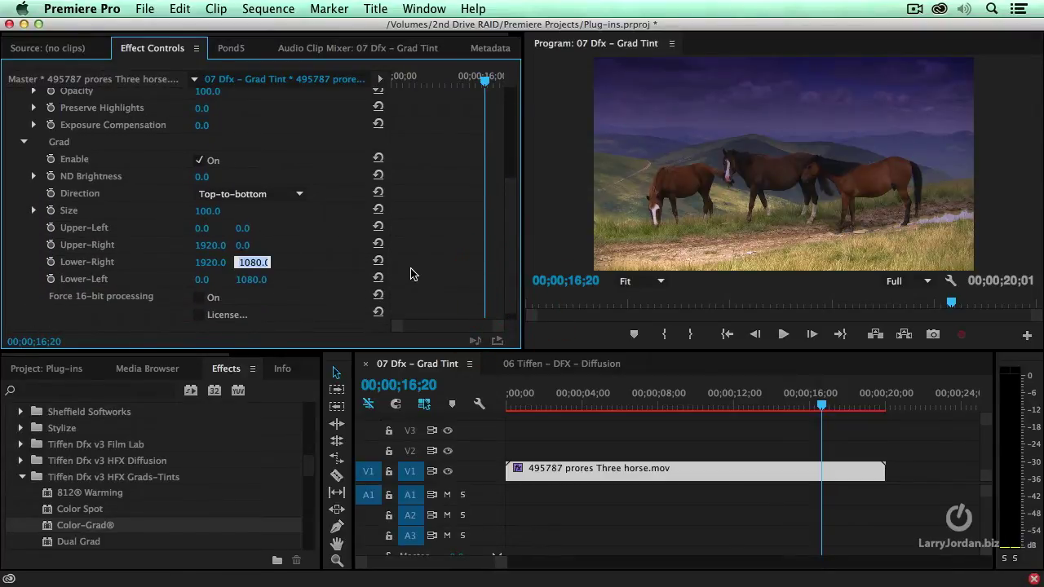
pyautogui.write('600')
pyautogui.press('Return')
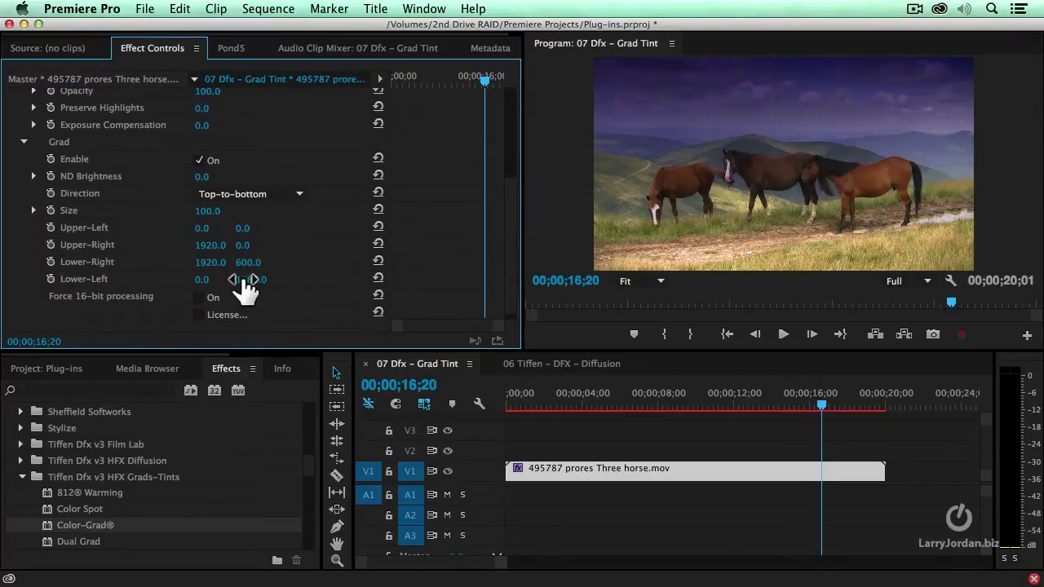
pyautogui.click(251, 279)
pyautogui.write('600')
pyautogui.press('Return')
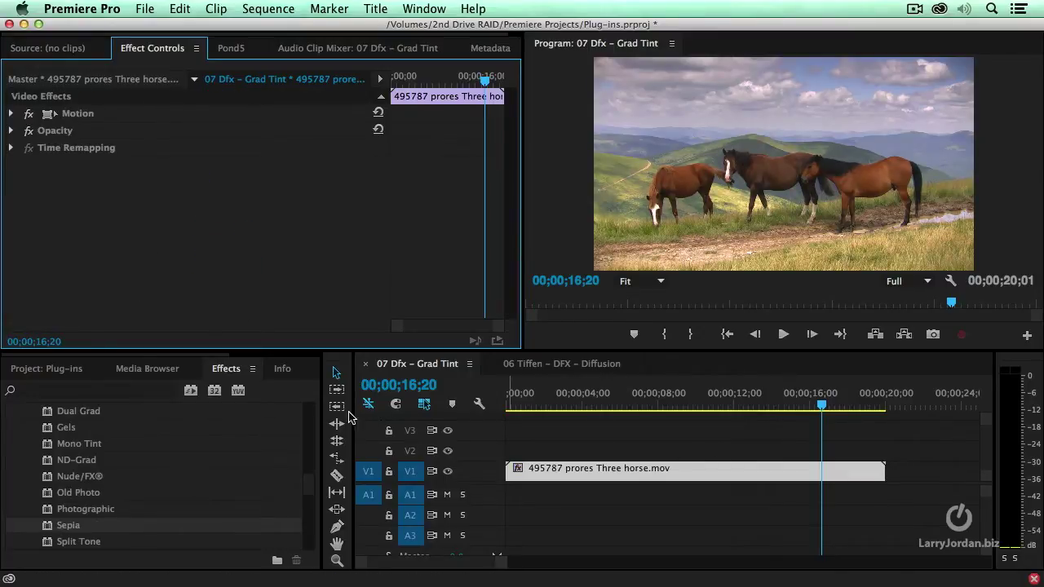
# Close the 07 and 06 sequences and open the 08 Dfx – ProMist sequence.
pyautogui.click(367, 365)
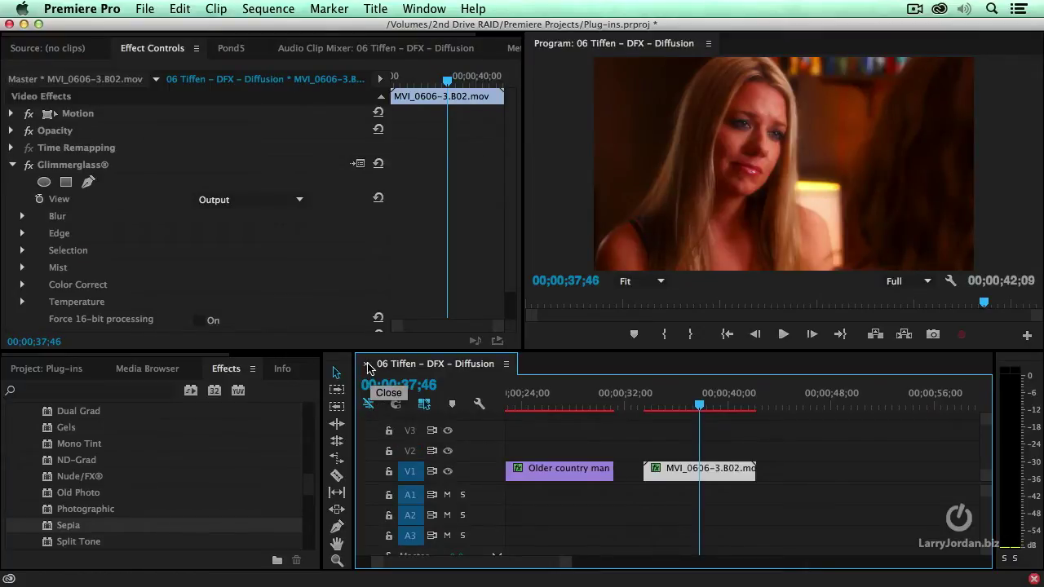
pyautogui.click(367, 368)
pyautogui.click(49, 368)
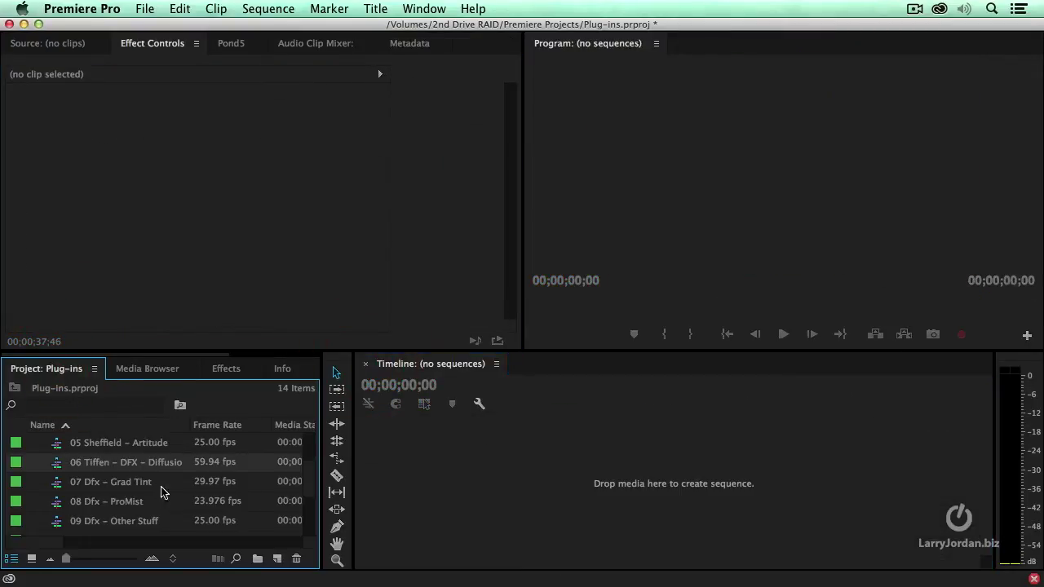
pyautogui.click(73, 503)
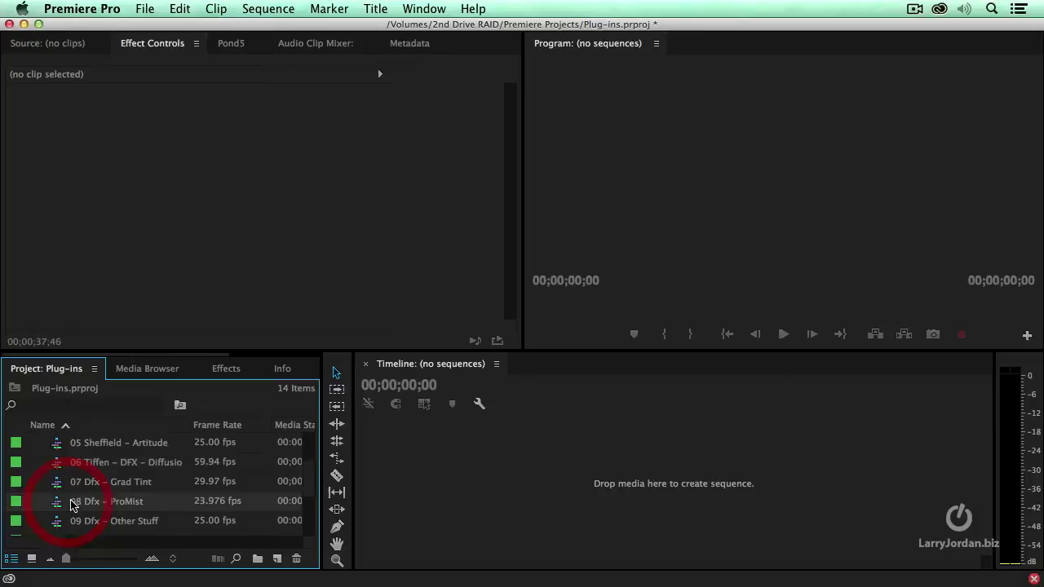
pyautogui.doubleClick(57, 507)
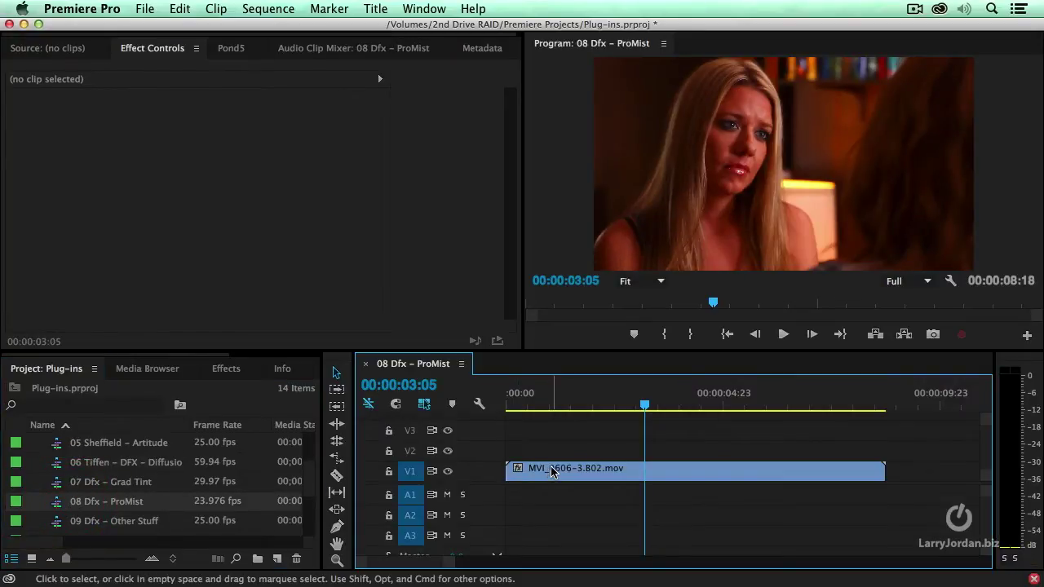
# Apply Pro-Mist® from the HFX Diffusion folder to the MVI_0606-3.B02.mov clip on V1.
pyautogui.click(218, 371)
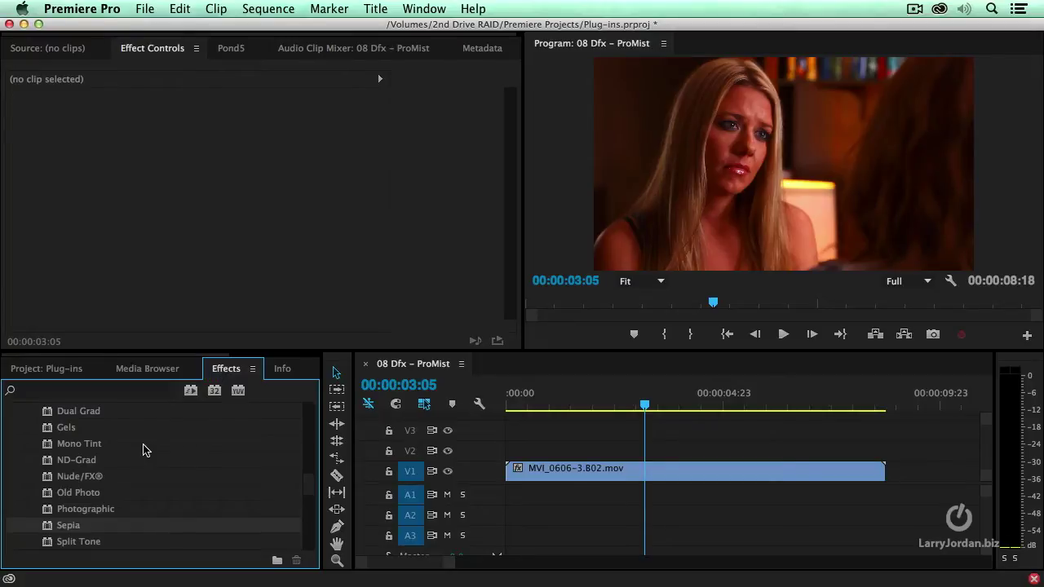
pyautogui.scroll(1, 145, 449)
pyautogui.scroll(-4, 144, 450)
pyautogui.scroll(9, 143, 447)
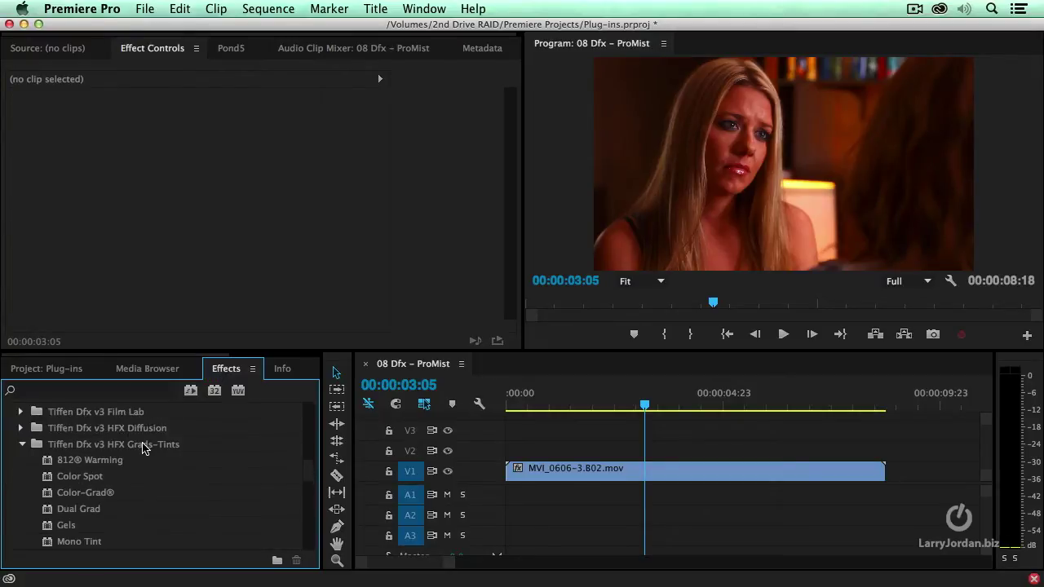
pyautogui.click(23, 444)
pyautogui.click(21, 428)
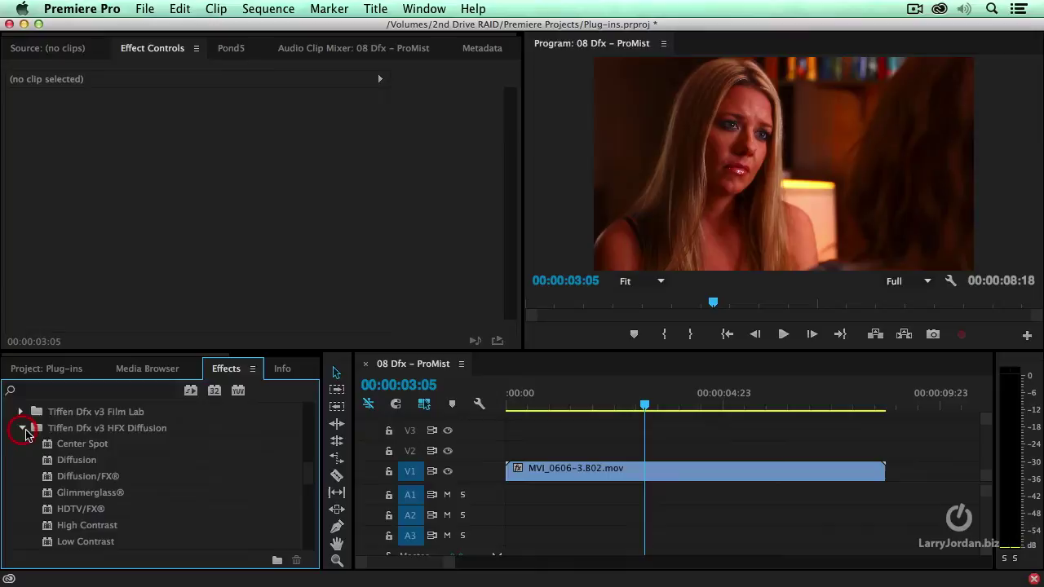
pyautogui.scroll(-3, 180, 489)
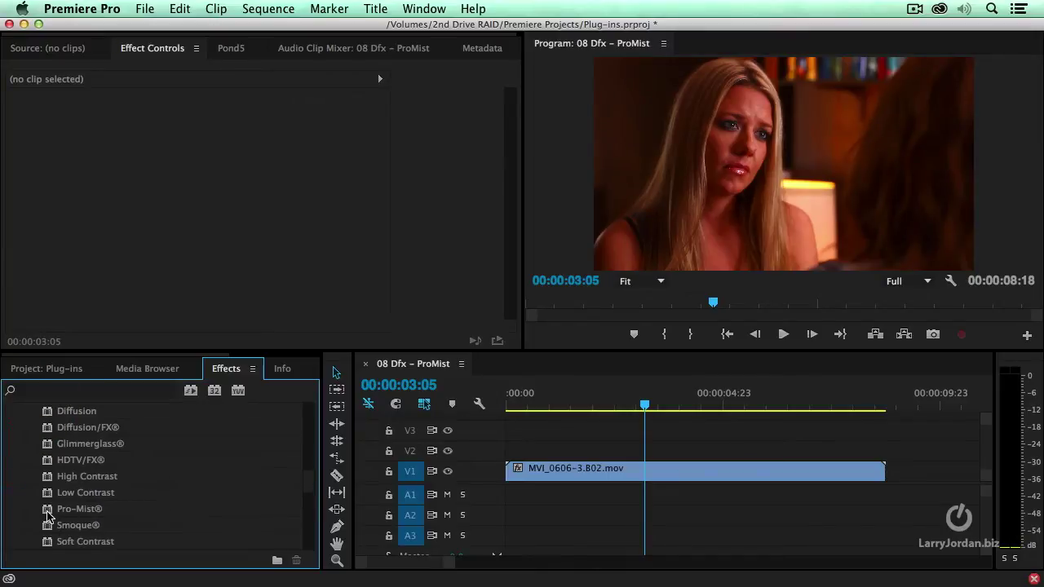
pyautogui.moveTo(55, 514); pyautogui.dragTo(650, 487)
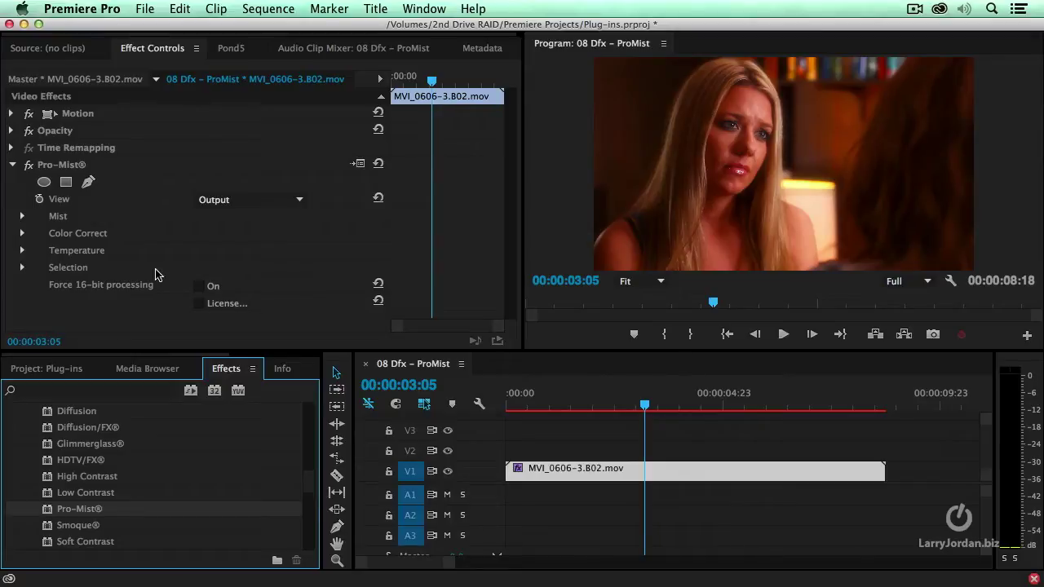
# Toggle the Pro-Mist effect off and on to compare, leaving it enabled.
pyautogui.click(28, 168)
pyautogui.click(28, 167)
pyautogui.click(28, 168)
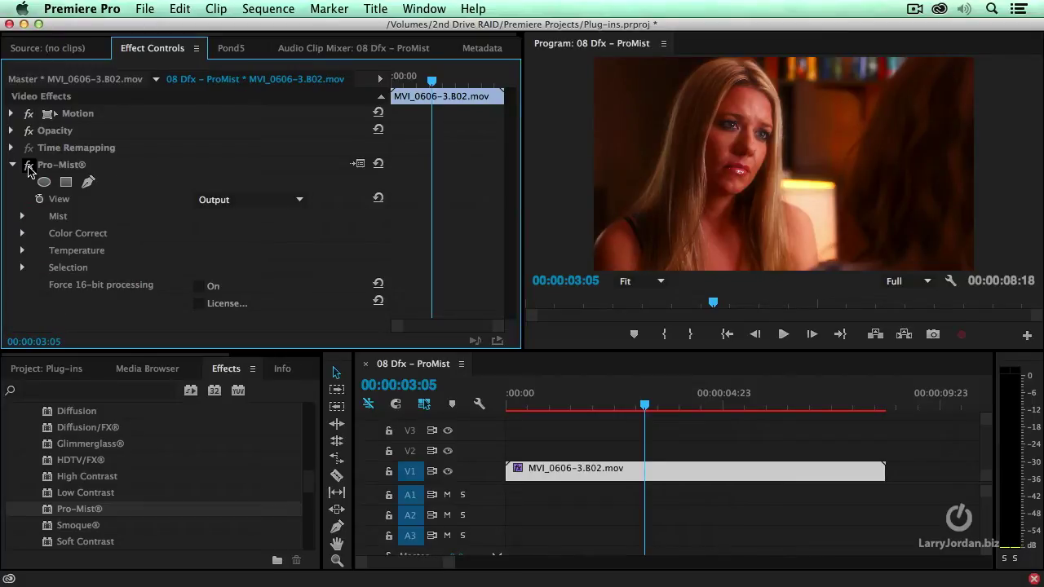
# In the Dfx Pro-Mist window, try Cool Pro-Mist® 6, 7, 8 and Pro-Mist® 1 presets.
pyautogui.click(360, 164)
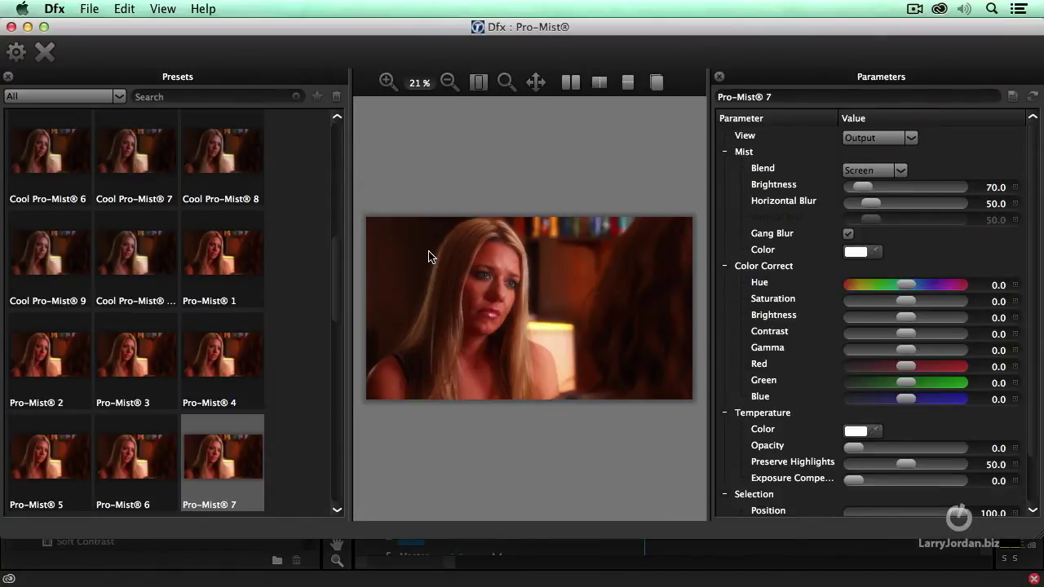
pyautogui.click(27, 148)
pyautogui.click(135, 152)
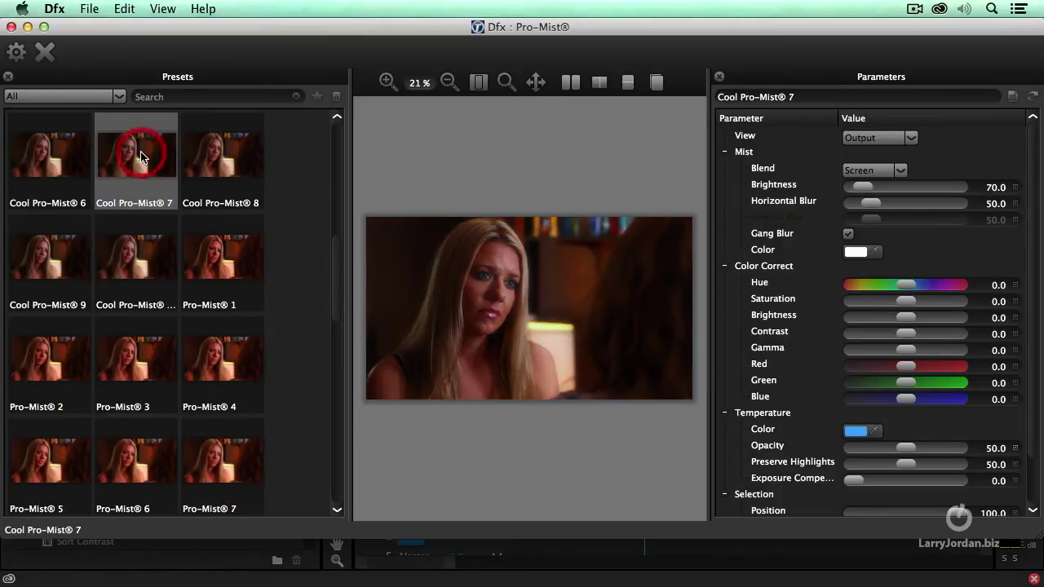
pyautogui.click(216, 156)
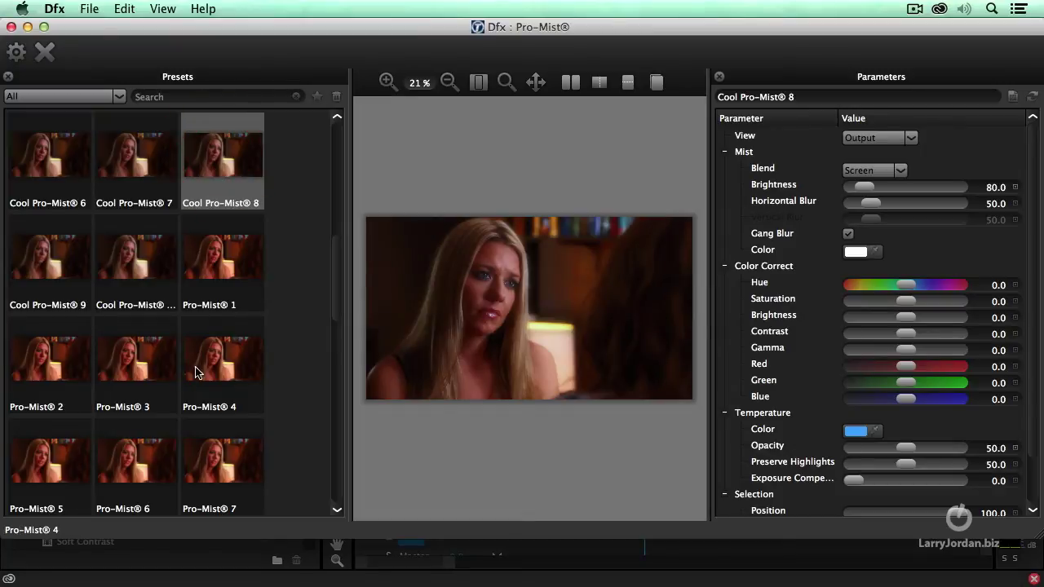
pyautogui.click(221, 276)
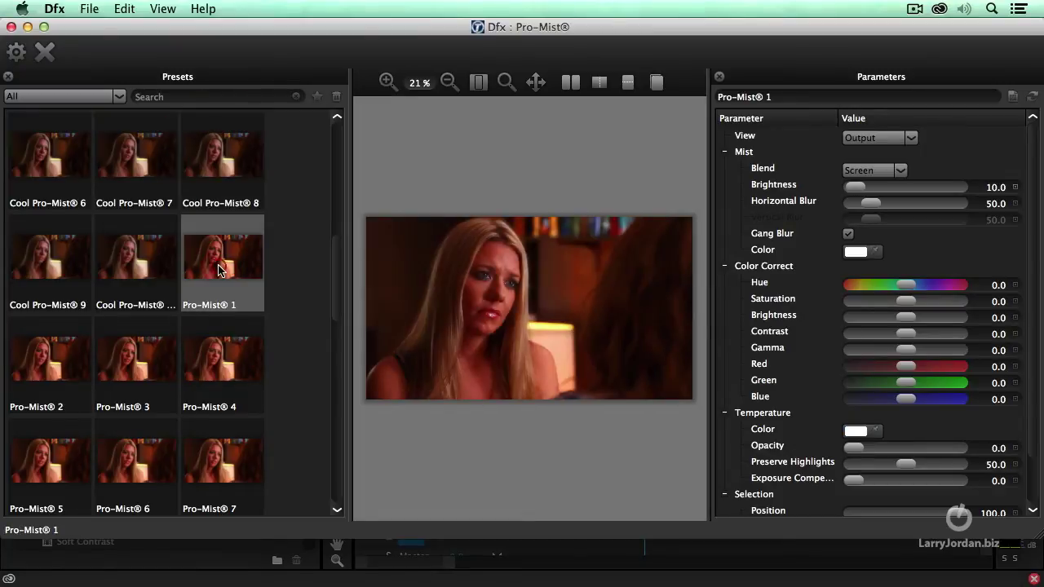
# Try Pro-Mist® 7, Warm Black Pro-Mist® 1, Warm Pro-Mist® 1 and Warm Pro-Mist® 10 presets.
pyautogui.scroll(-1, 220, 271)
pyautogui.scroll(-1, 218, 271)
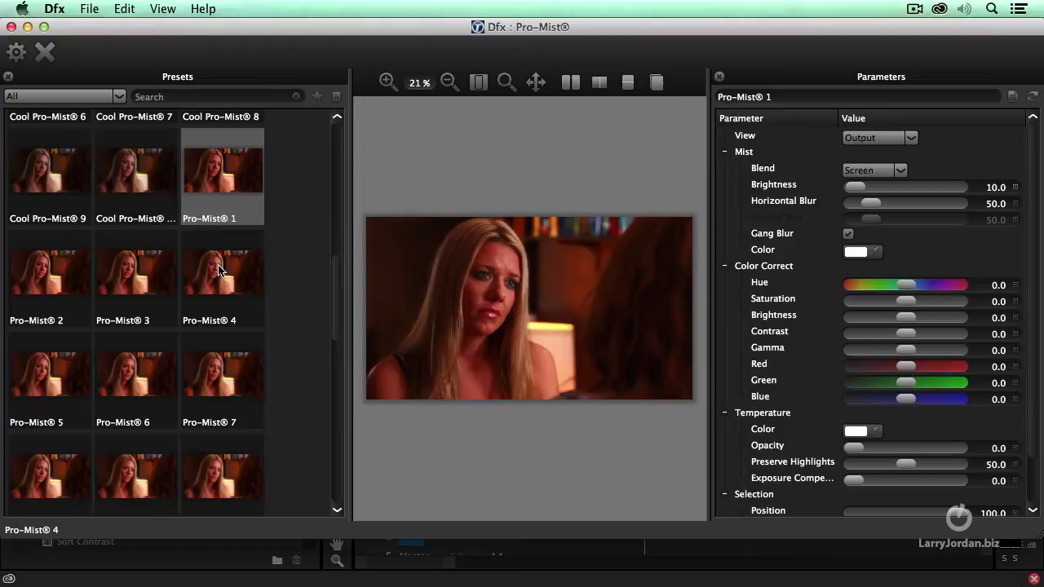
pyautogui.click(210, 388)
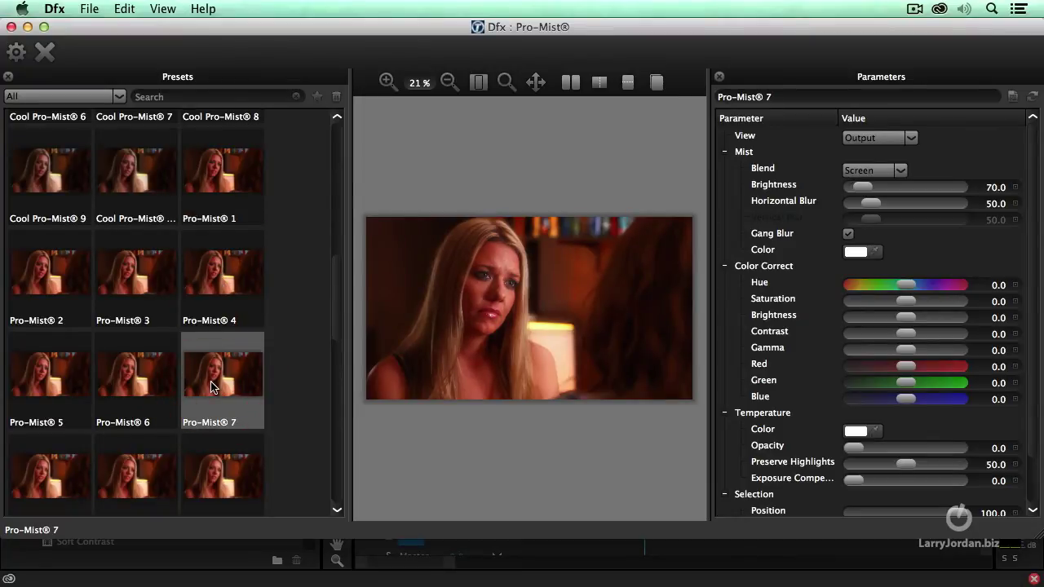
pyautogui.scroll(-4, 213, 378)
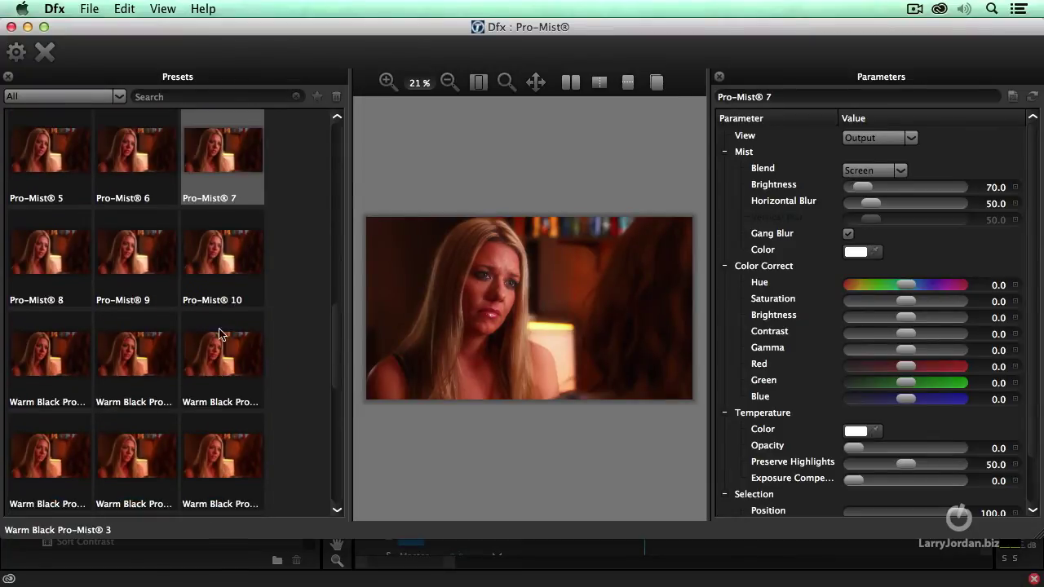
pyautogui.click(45, 368)
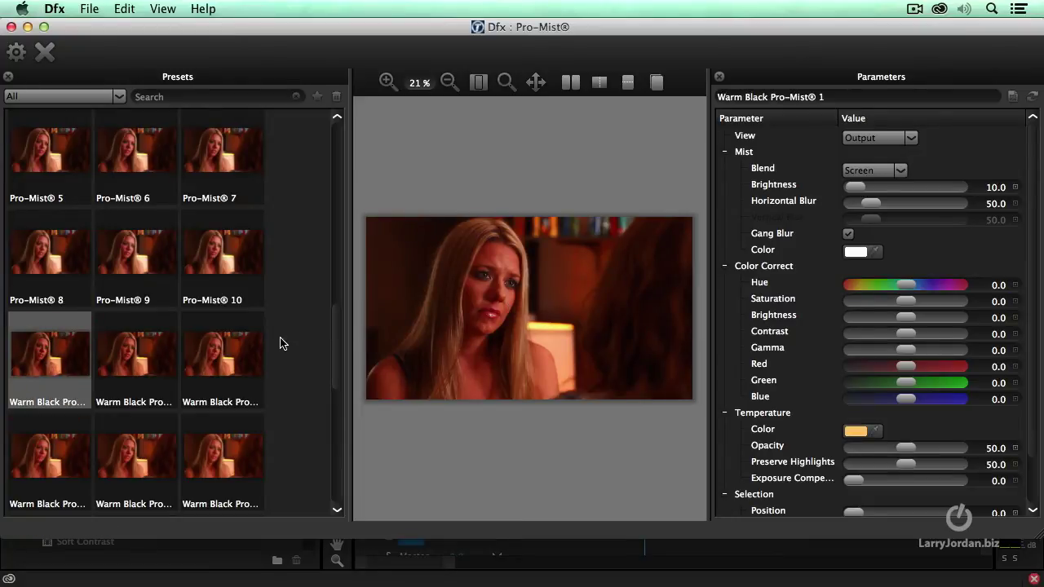
pyautogui.scroll(-5, 282, 342)
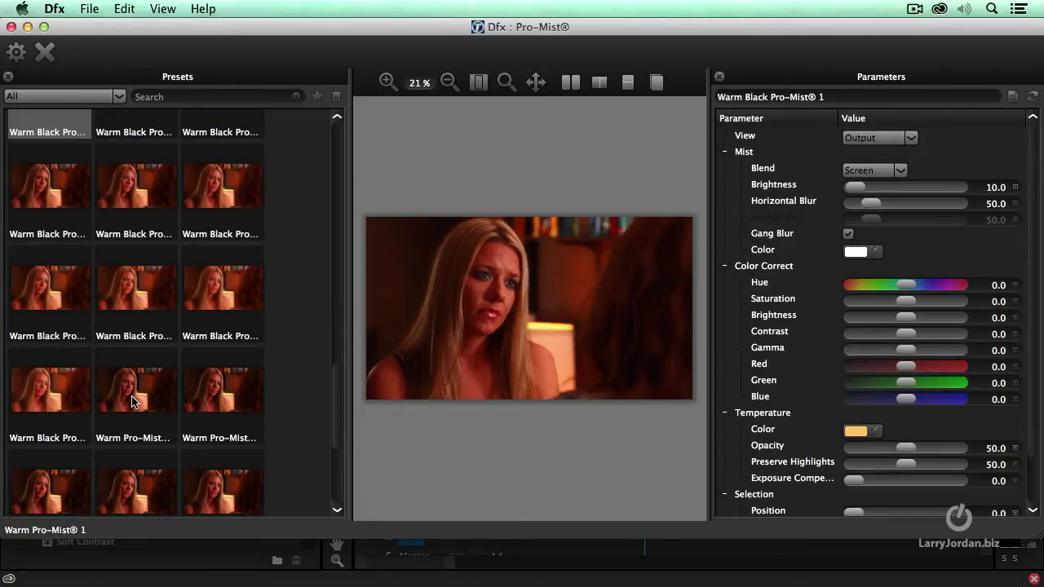
pyautogui.click(135, 398)
pyautogui.scroll(-5, 230, 422)
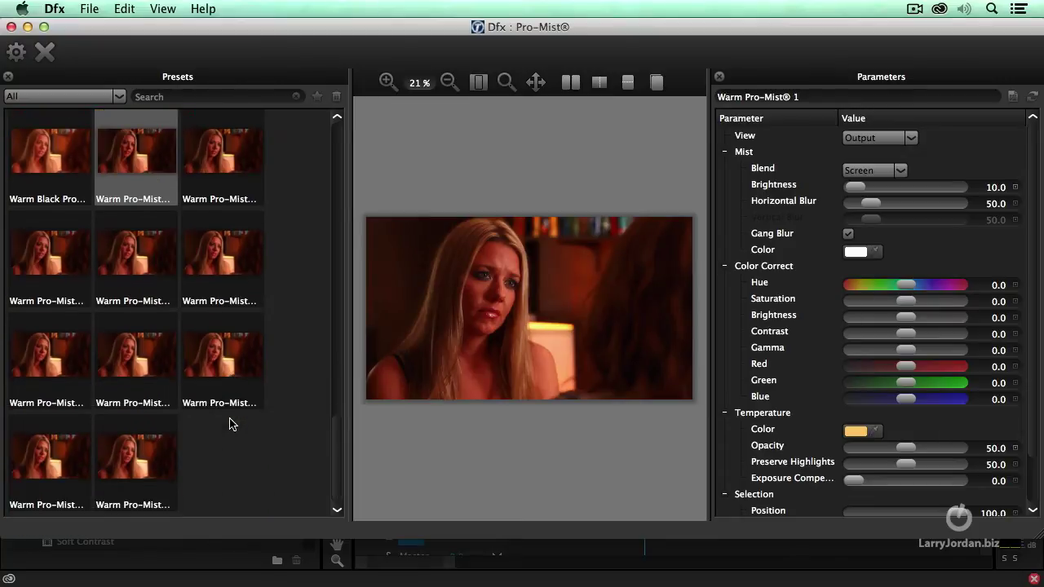
pyautogui.click(127, 447)
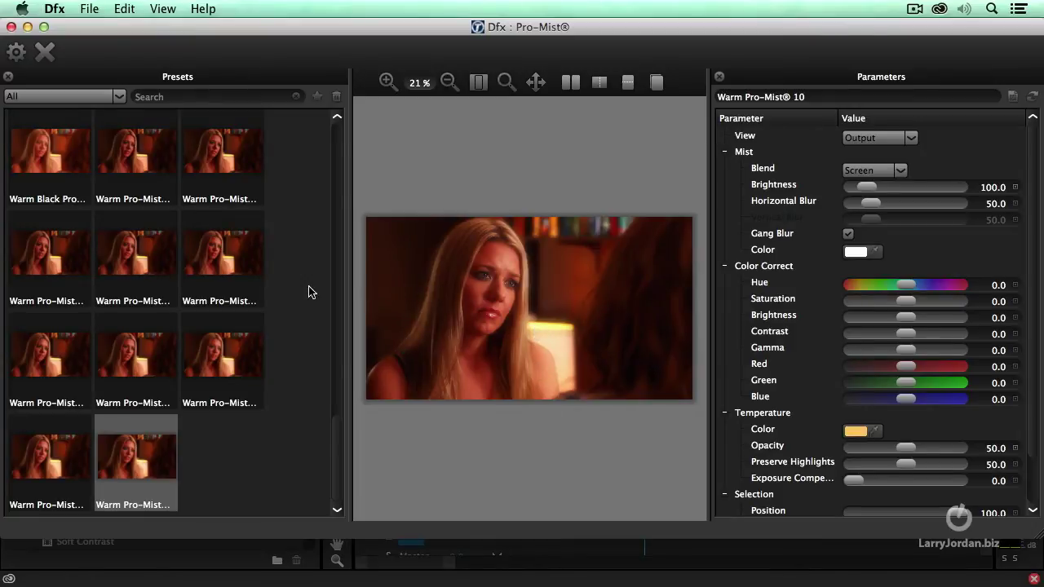
# Try Warm Black Pro-Mist® 8 and 9, finishing with Warm Black Pro-Mist® 10.
pyautogui.scroll(4, 265, 267)
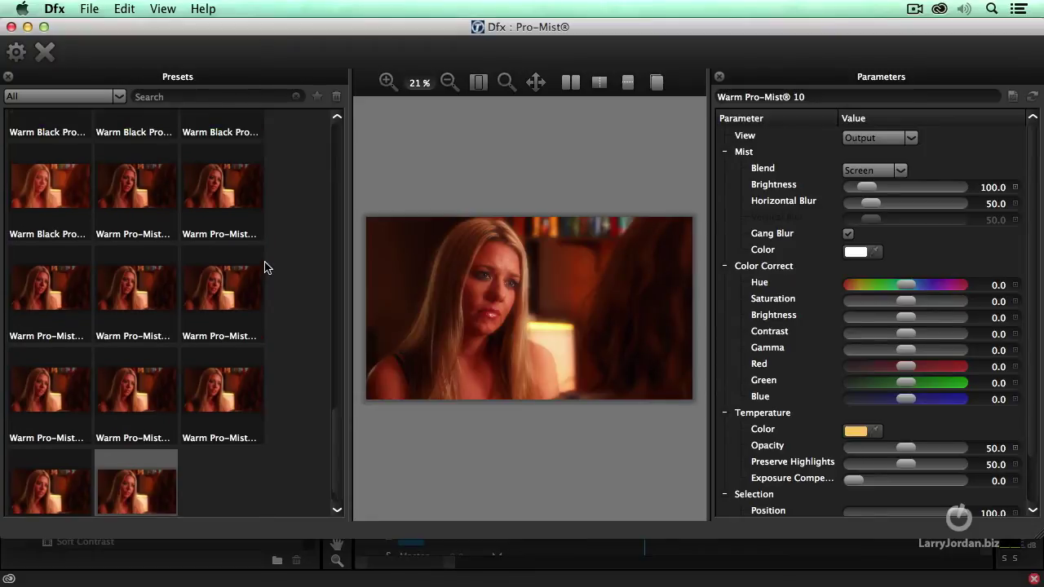
pyautogui.click(145, 188)
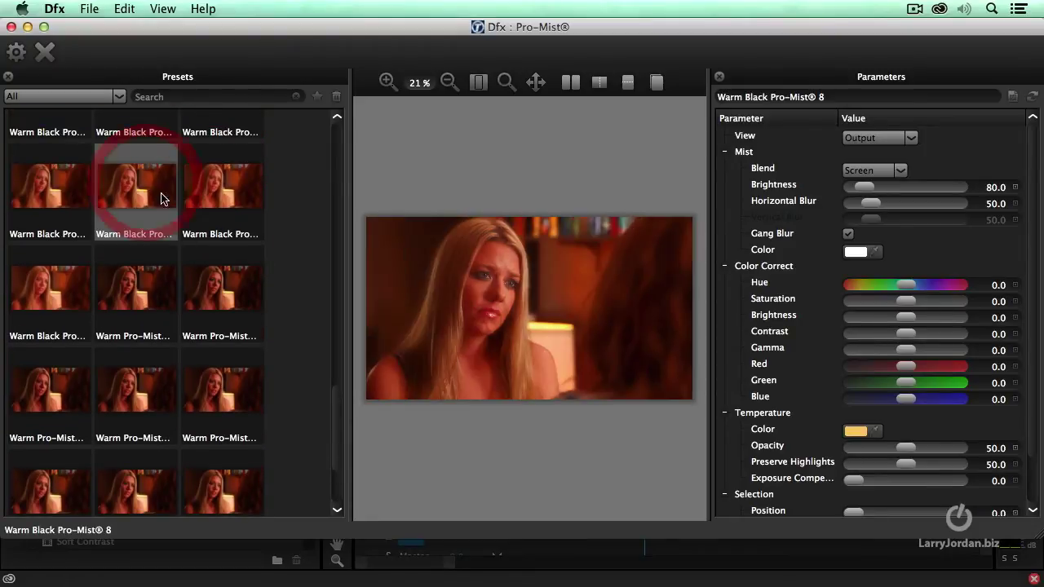
pyautogui.click(230, 199)
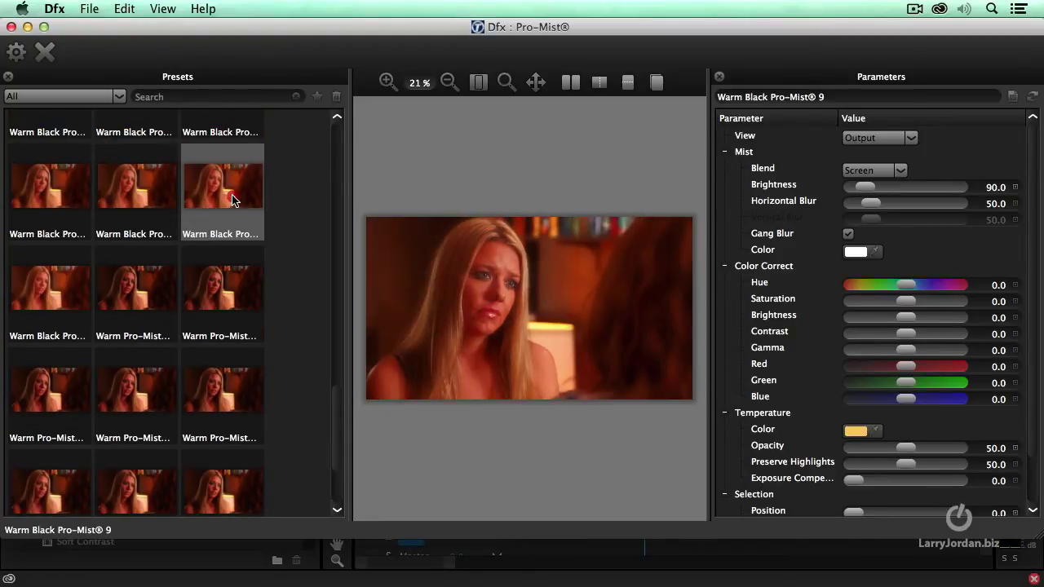
pyautogui.click(71, 295)
pyautogui.click(139, 297)
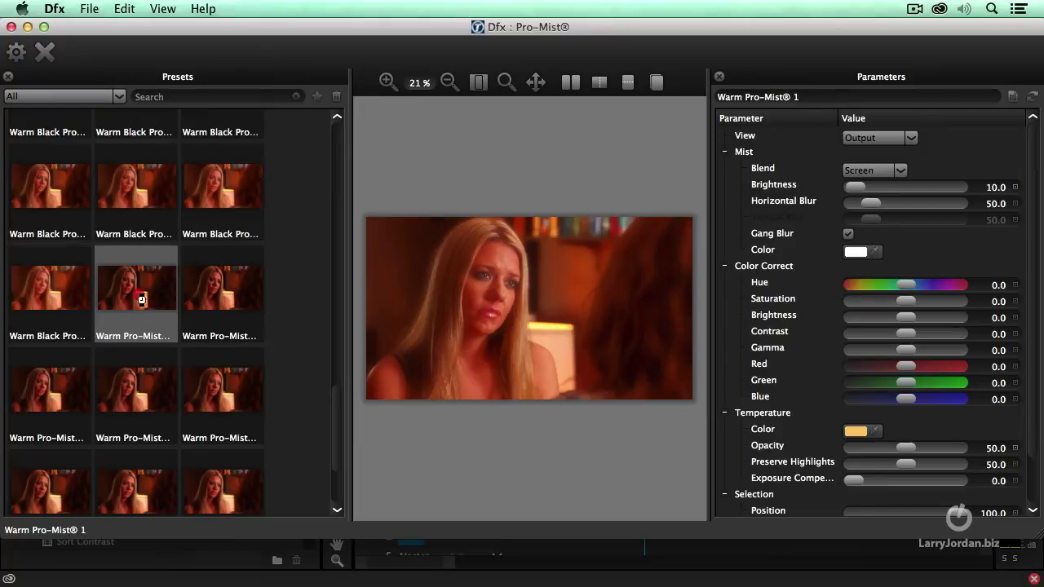
pyautogui.click(77, 295)
pyautogui.scroll(4, 269, 294)
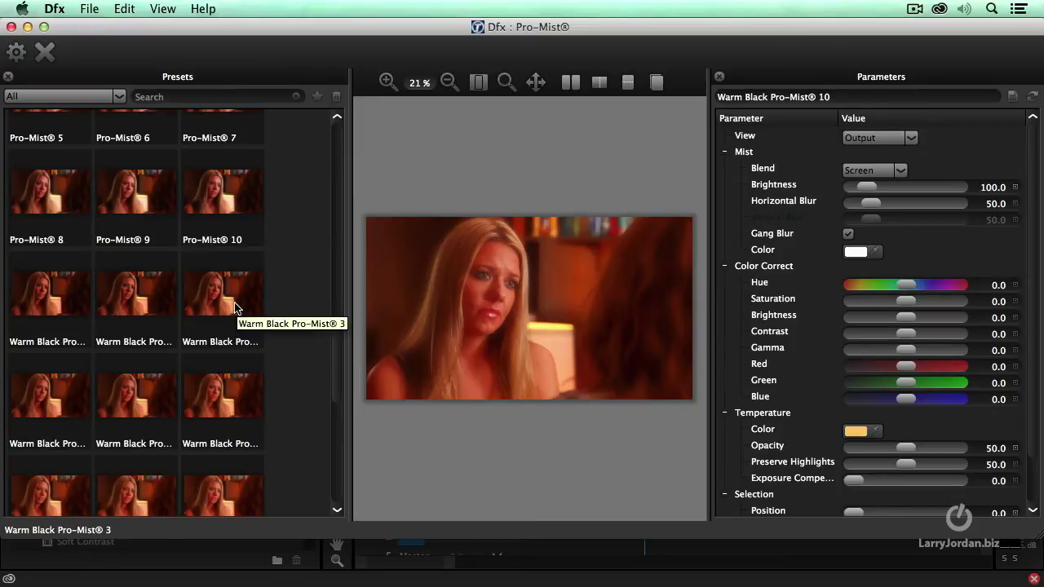
pyautogui.scroll(4, 235, 306)
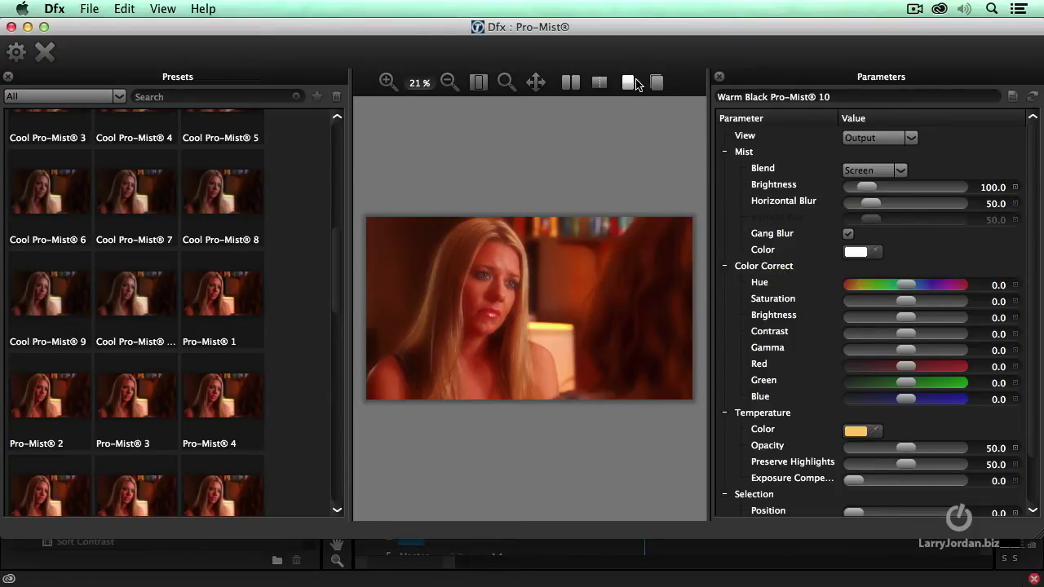
# Compare before/after in split and stacked views, choose Cool Pro-Mist® 6, then return to single view.
pyautogui.click(600, 83)
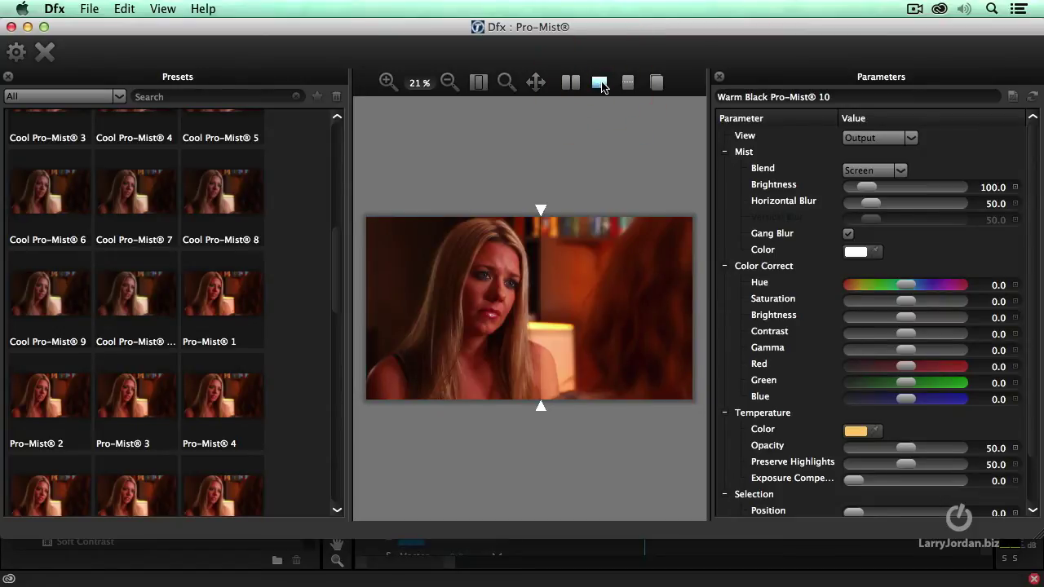
pyautogui.click(569, 82)
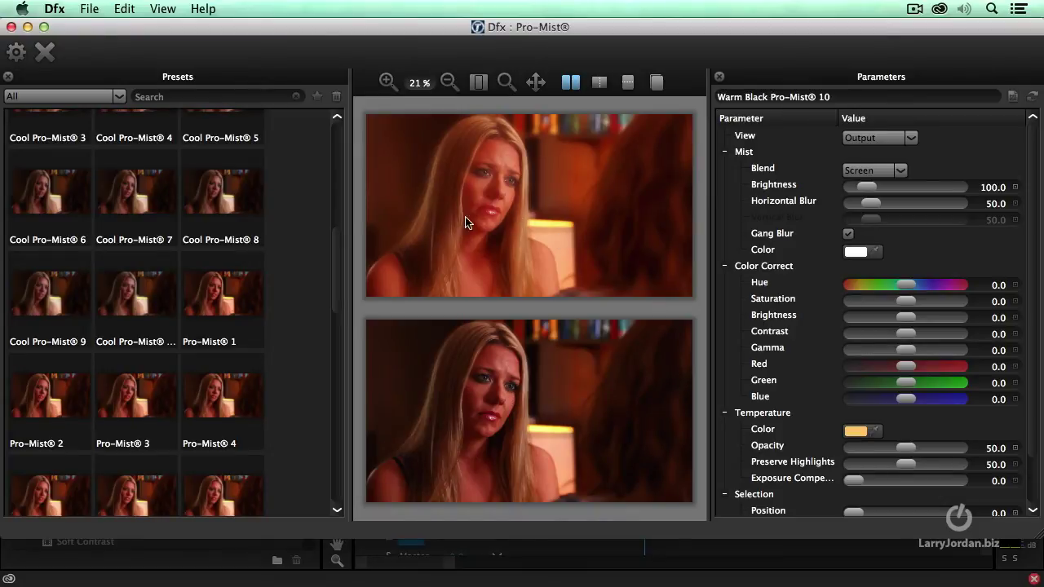
pyautogui.click(217, 198)
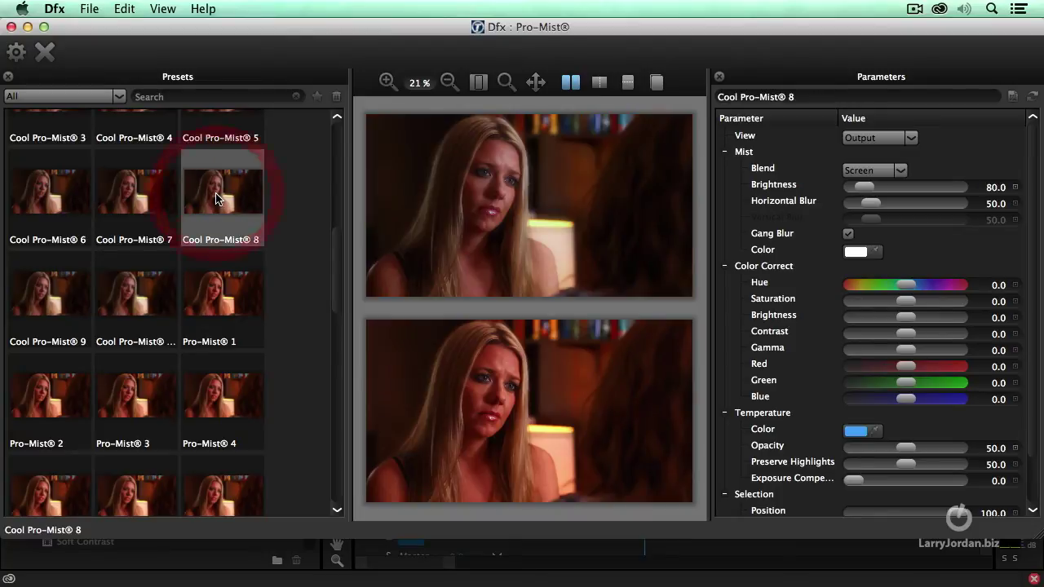
pyautogui.click(45, 202)
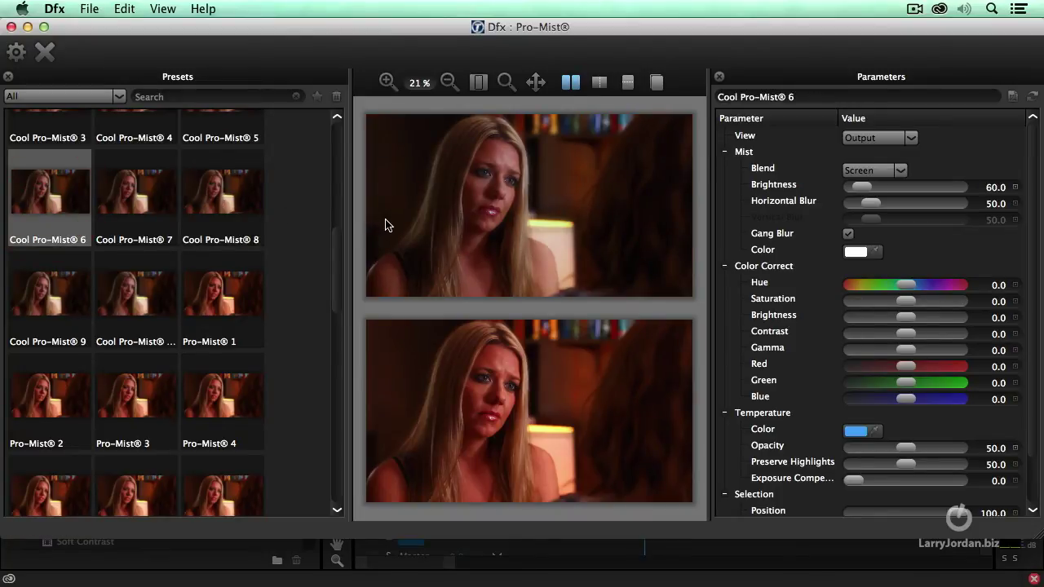
pyautogui.click(571, 82)
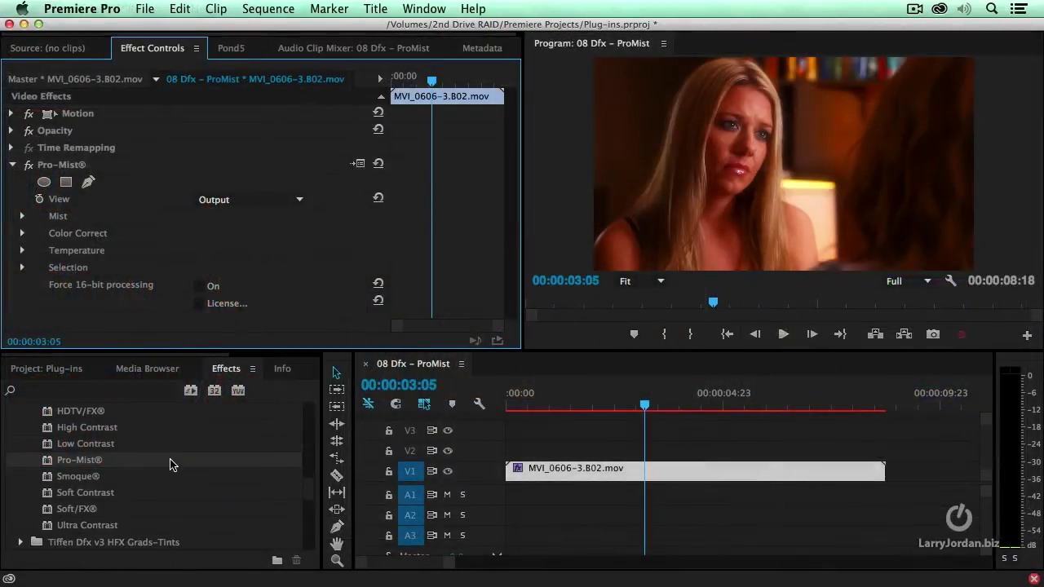
# Open the 09 Dfx – Other Stuff sequence and move to frame 00:00:01:13.
pyautogui.click(45, 369)
pyautogui.doubleClick(104, 521)
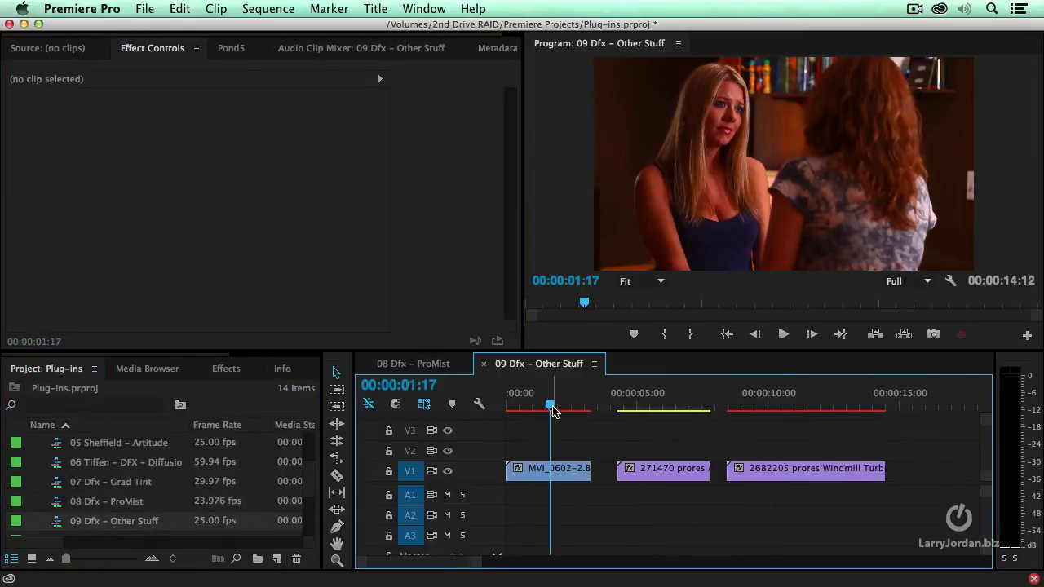
pyautogui.moveTo(552, 410); pyautogui.dragTo(546, 410)
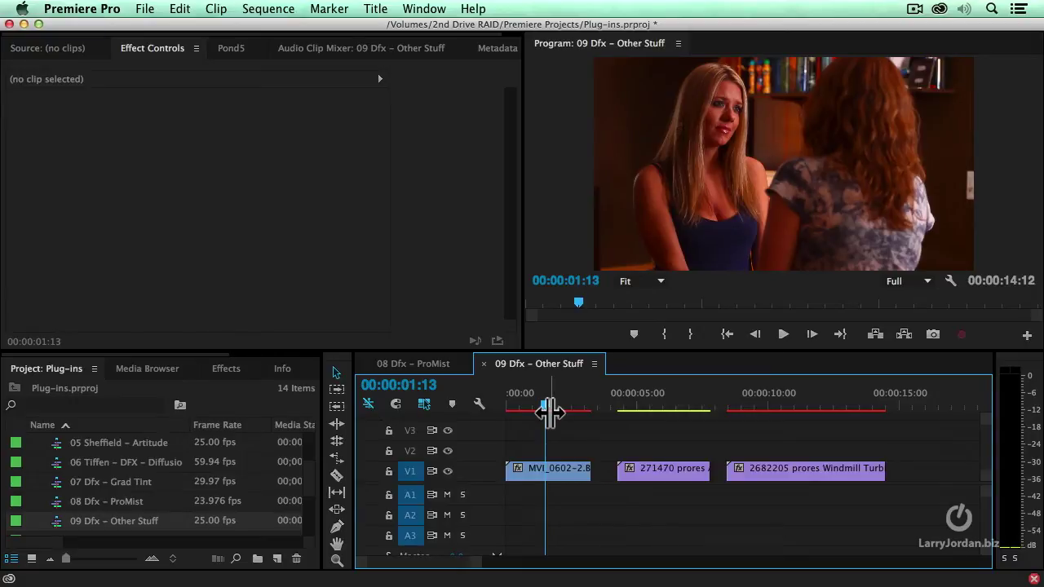
# Reopen 06 Tiffen – DFX – Diffusion at frame 00;00;37;27 and select the MVI clip.
pyautogui.doubleClick(84, 463)
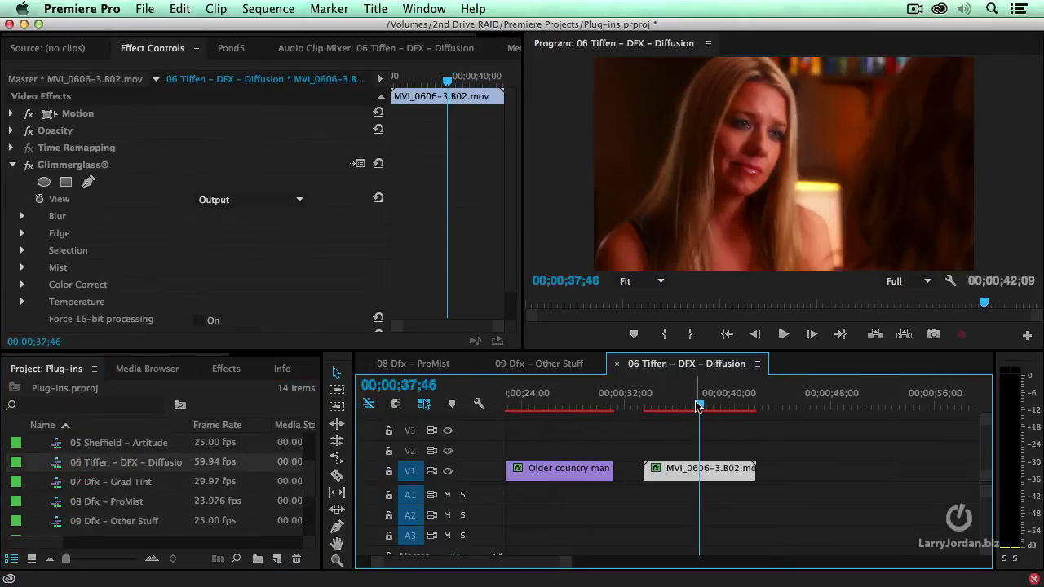
pyautogui.moveTo(698, 405)
pyautogui.mouseDown()
pyautogui.moveTo(676, 397)
pyautogui.moveTo(578, 408)
pyautogui.moveTo(703, 408)
pyautogui.moveTo(694, 405)
pyautogui.mouseUp()
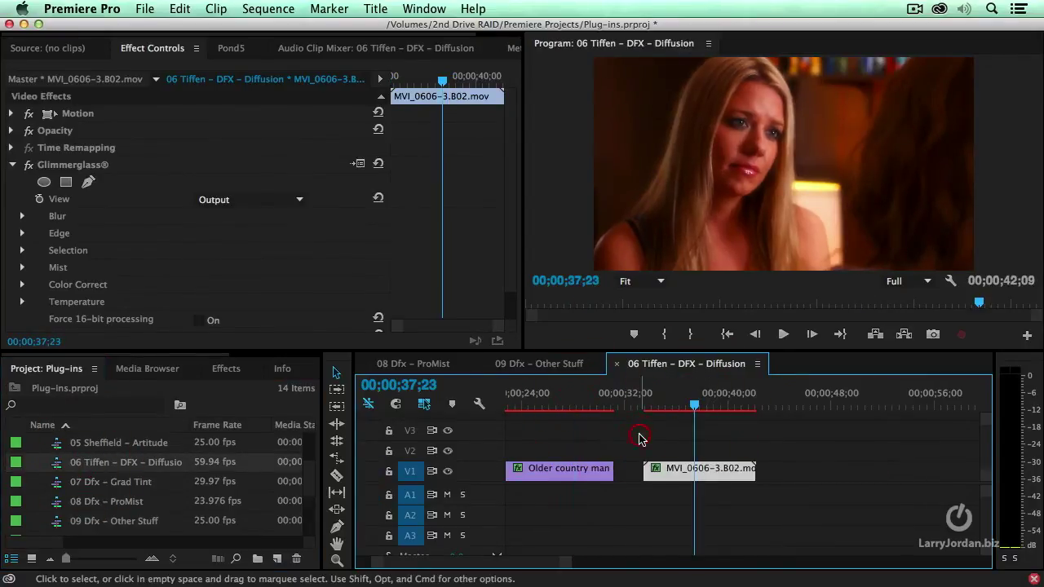
pyautogui.click(676, 467)
# Delete the Glimmerglass effect from the MVI clip.
pyautogui.click(66, 167)
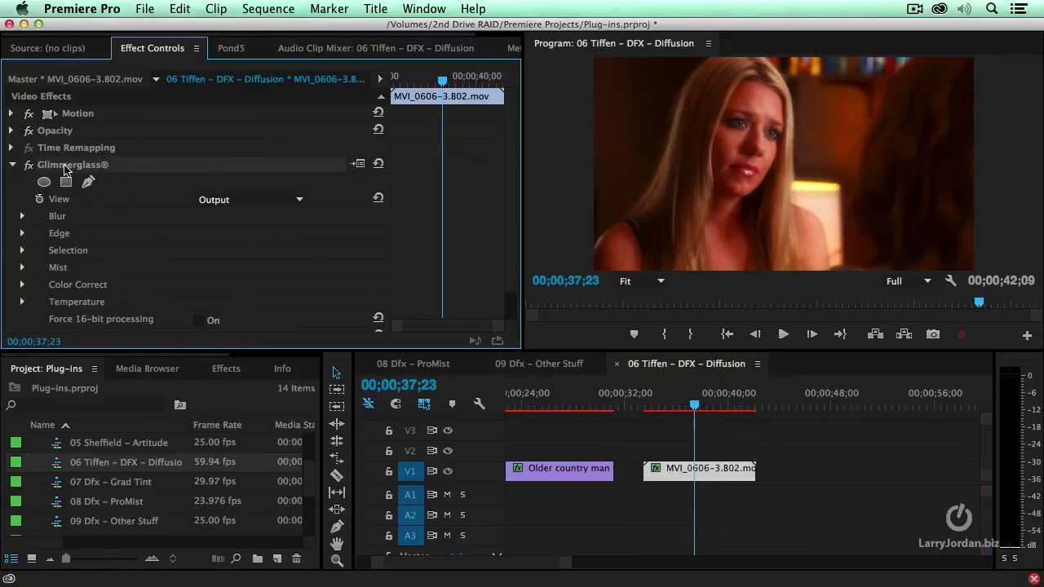
pyautogui.press('Delete')
pyautogui.scroll(-3, 180, 459)
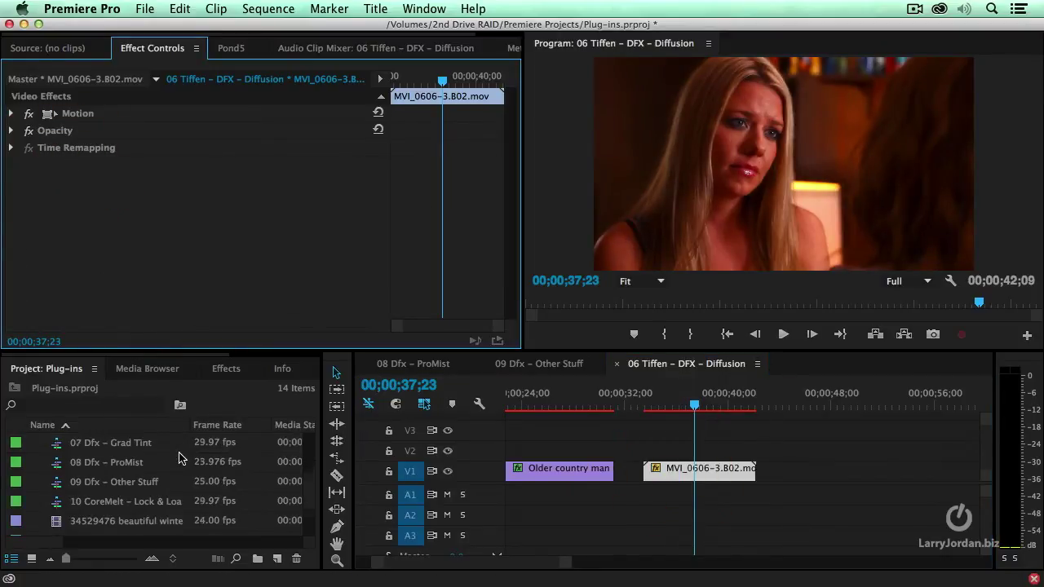
pyautogui.scroll(3, 184, 457)
# Expand the Tiffen Dfx v3 Light effects and switch to the 09 Dfx – Other Stuff sequence.
pyautogui.click(226, 368)
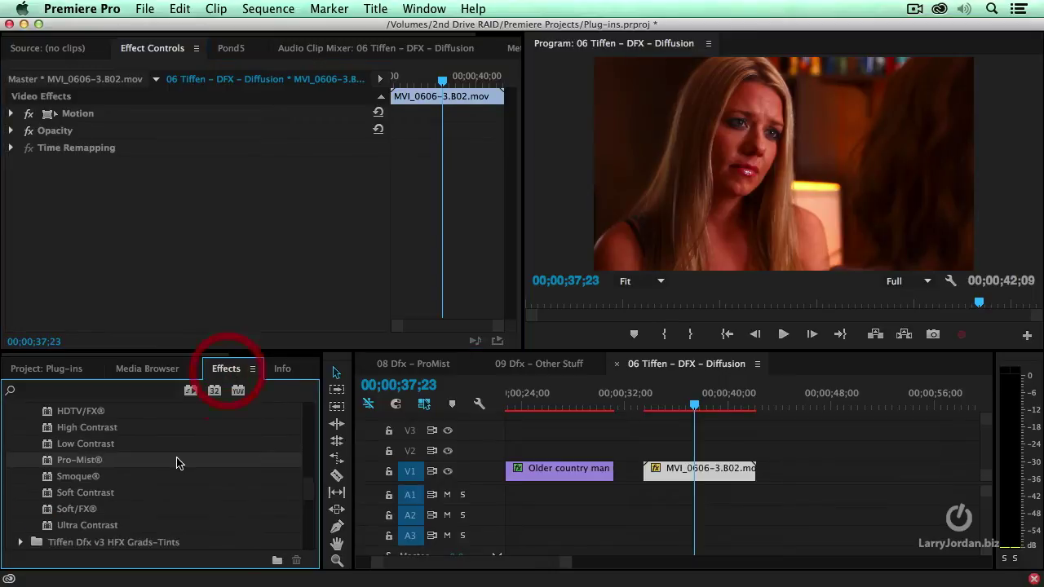
pyautogui.scroll(1, 173, 462)
pyautogui.scroll(-1, 174, 462)
pyautogui.scroll(-1, 173, 461)
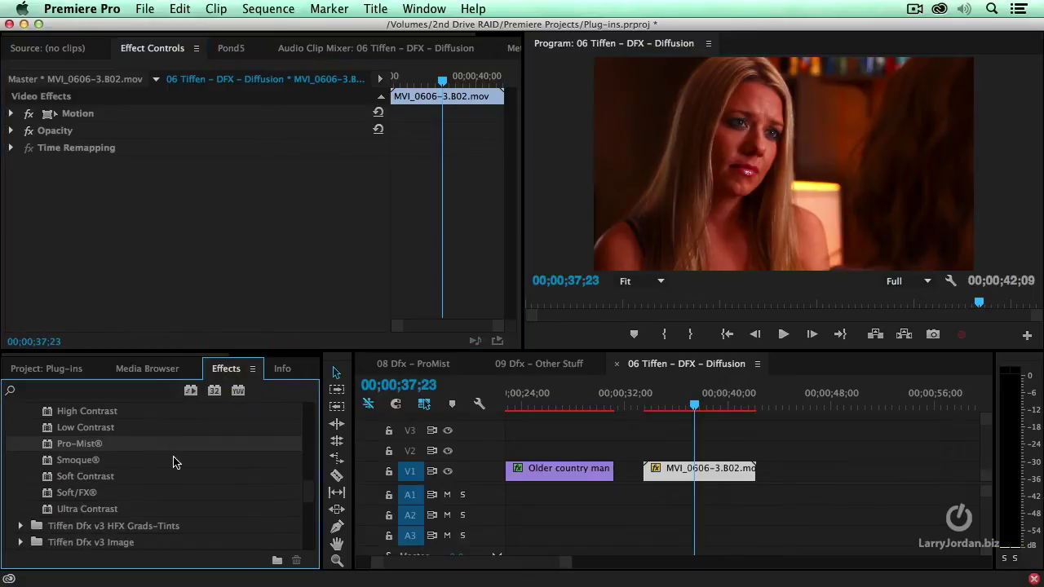
pyautogui.scroll(5, 174, 461)
pyautogui.scroll(1, 174, 461)
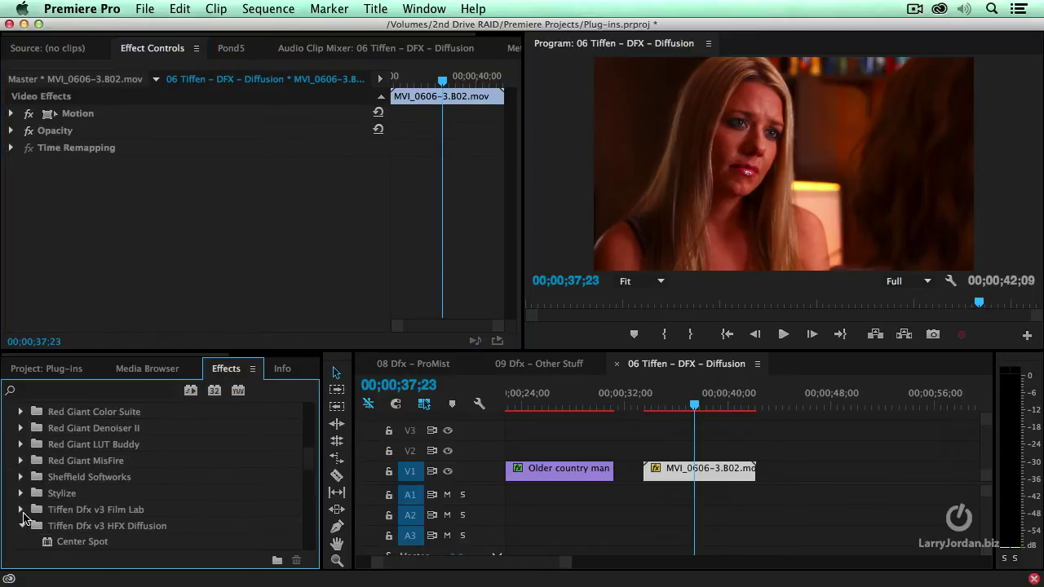
pyautogui.click(22, 526)
pyautogui.scroll(-5, 157, 478)
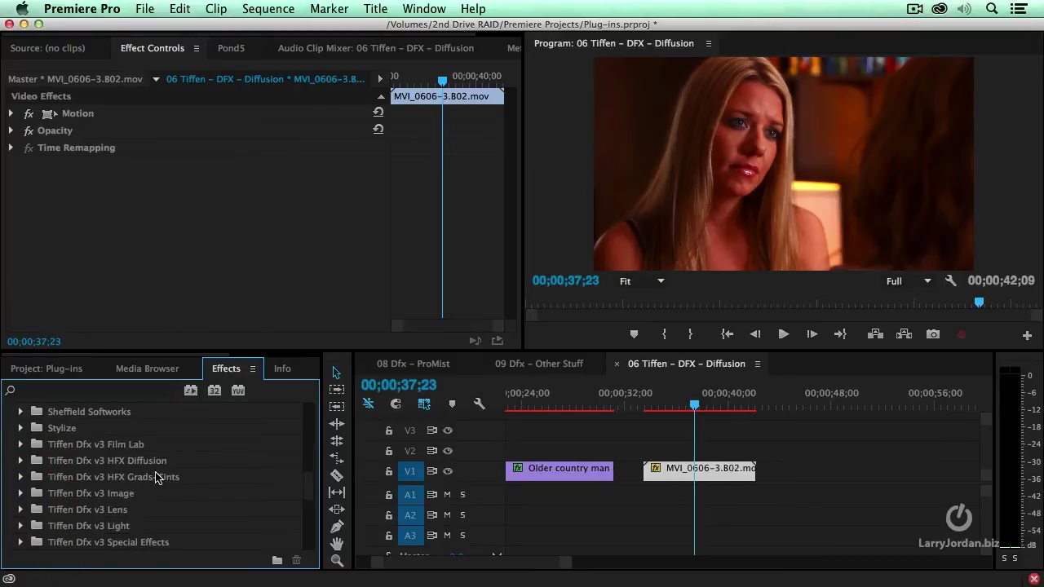
pyautogui.scroll(-1, 157, 478)
pyautogui.click(22, 493)
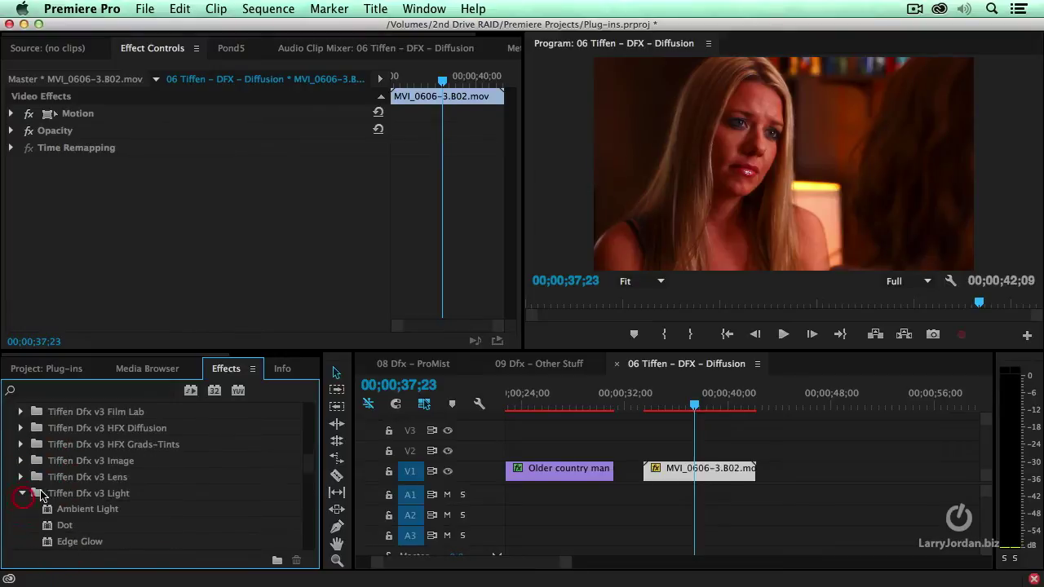
pyautogui.scroll(-1, 212, 481)
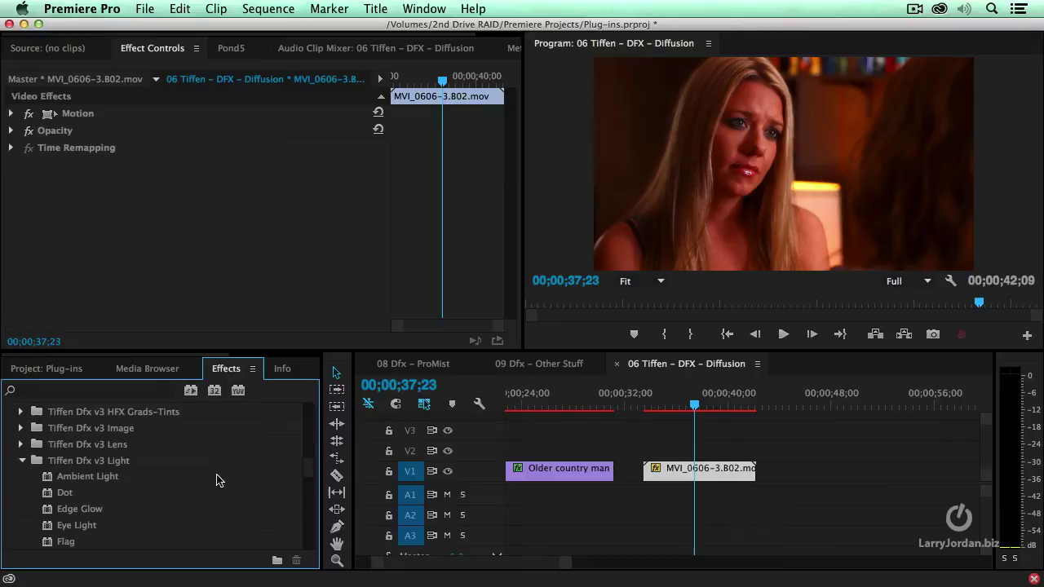
pyautogui.click(561, 366)
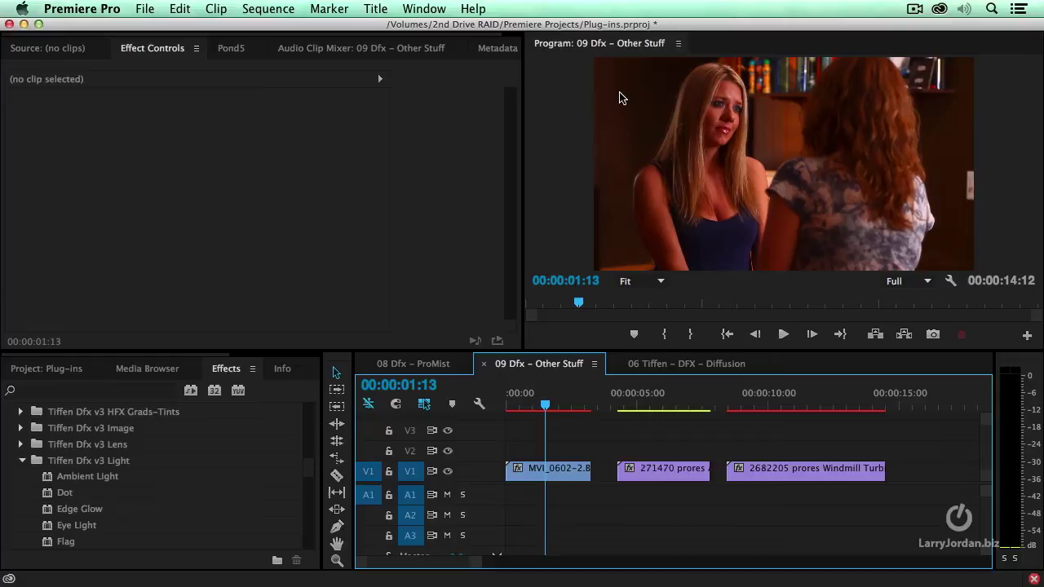
# Apply Gobo to MVI_0602-2.B02.mov and open it in the Dfx editor.
pyautogui.scroll(1, 168, 431)
pyautogui.scroll(-2, 166, 431)
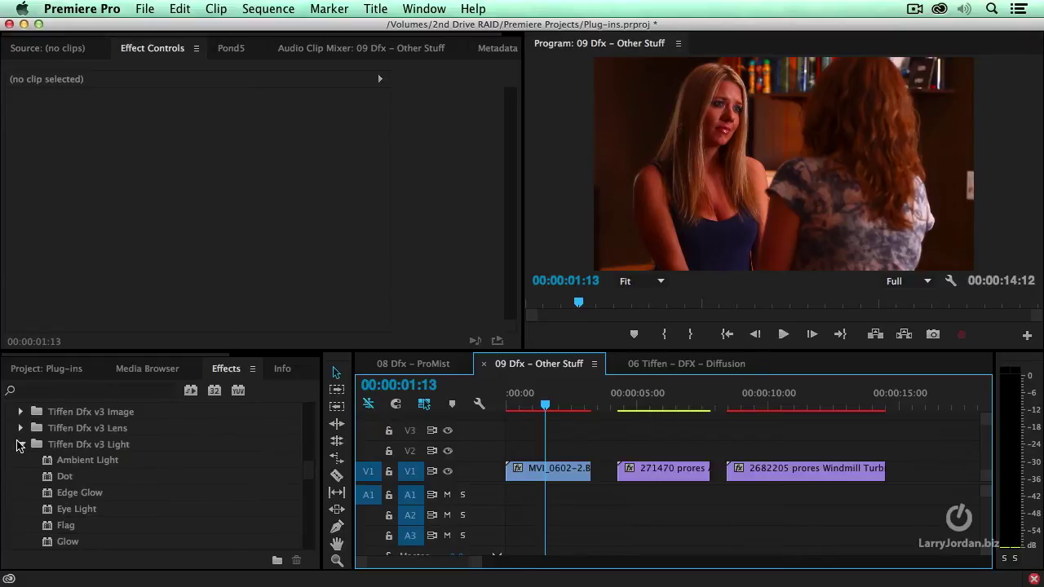
pyautogui.scroll(-2, 131, 465)
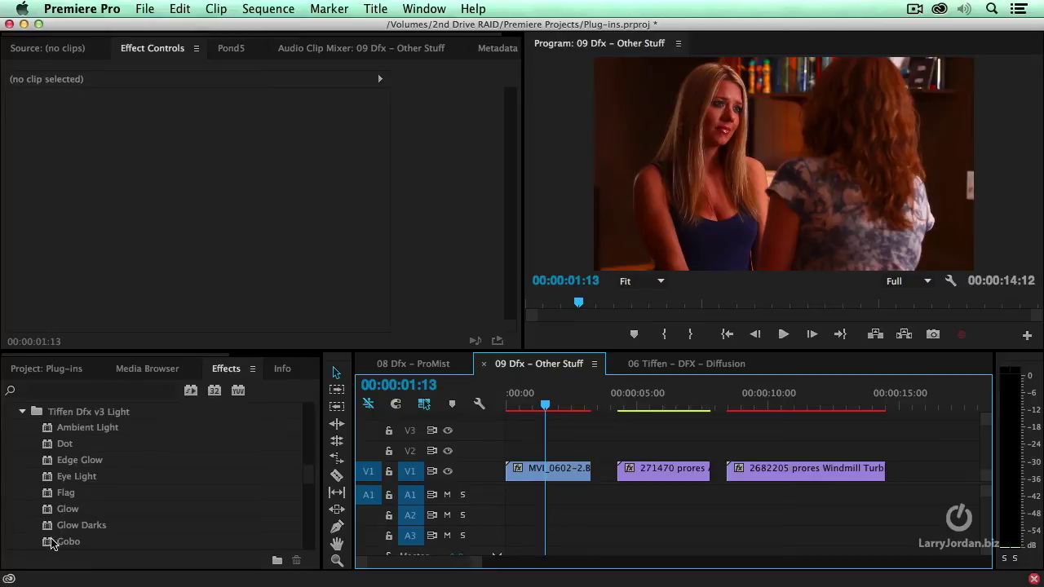
pyautogui.moveTo(47, 545); pyautogui.dragTo(542, 471)
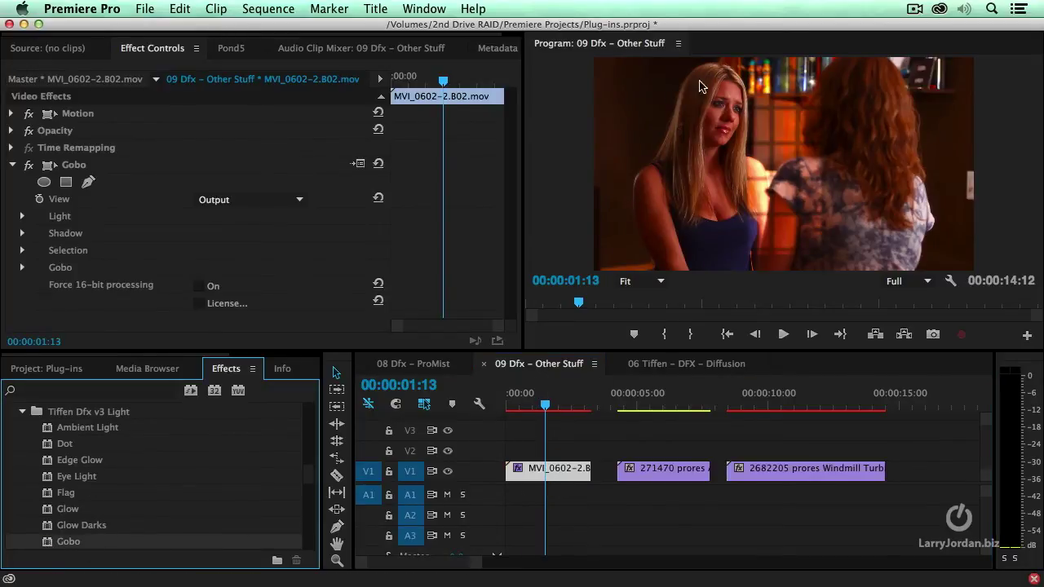
pyautogui.click(358, 165)
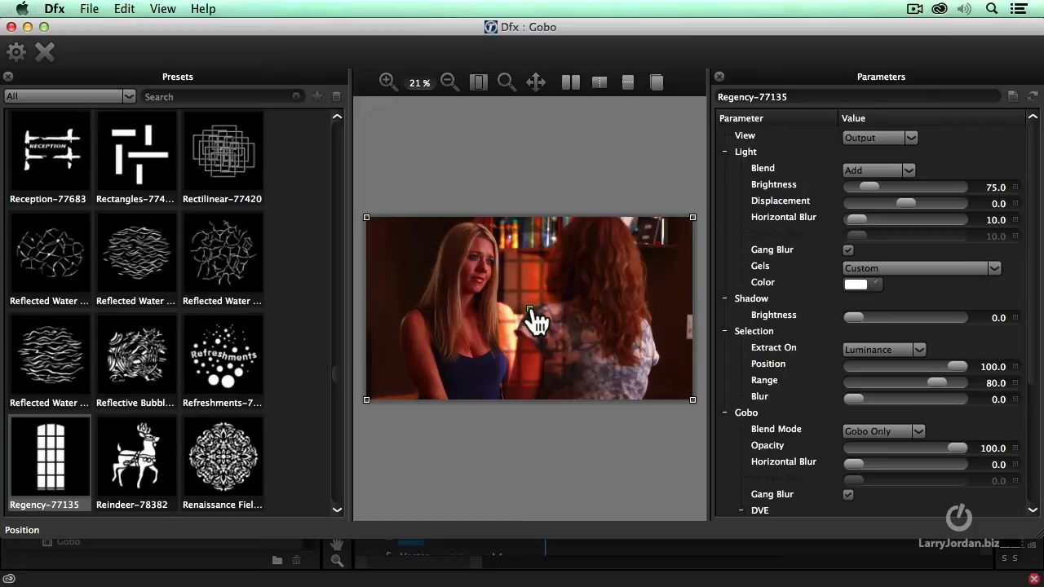
# Shift the Regency-77135 window pattern left, resize it, and set Screen blend with 16.3 horizontal blur.
pyautogui.moveTo(528, 310); pyautogui.dragTo(372, 292)
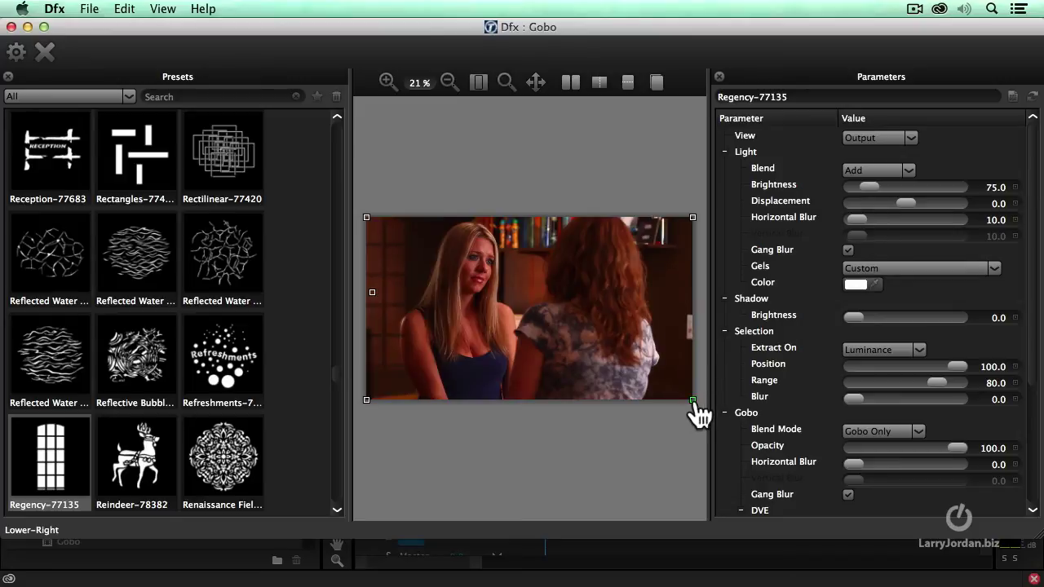
pyautogui.moveTo(692, 400); pyautogui.dragTo(653, 441)
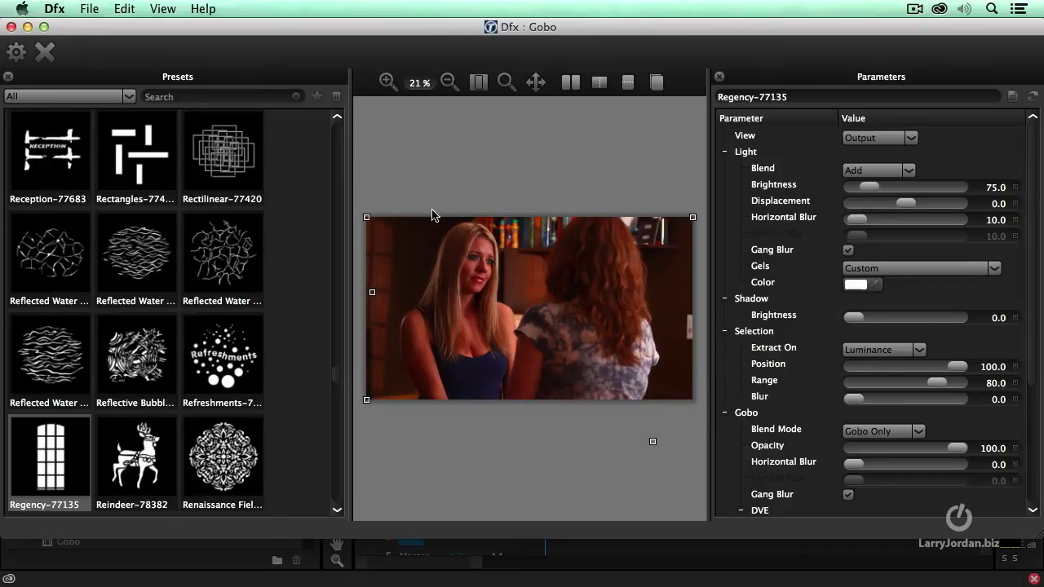
pyautogui.moveTo(372, 292); pyautogui.dragTo(388, 275)
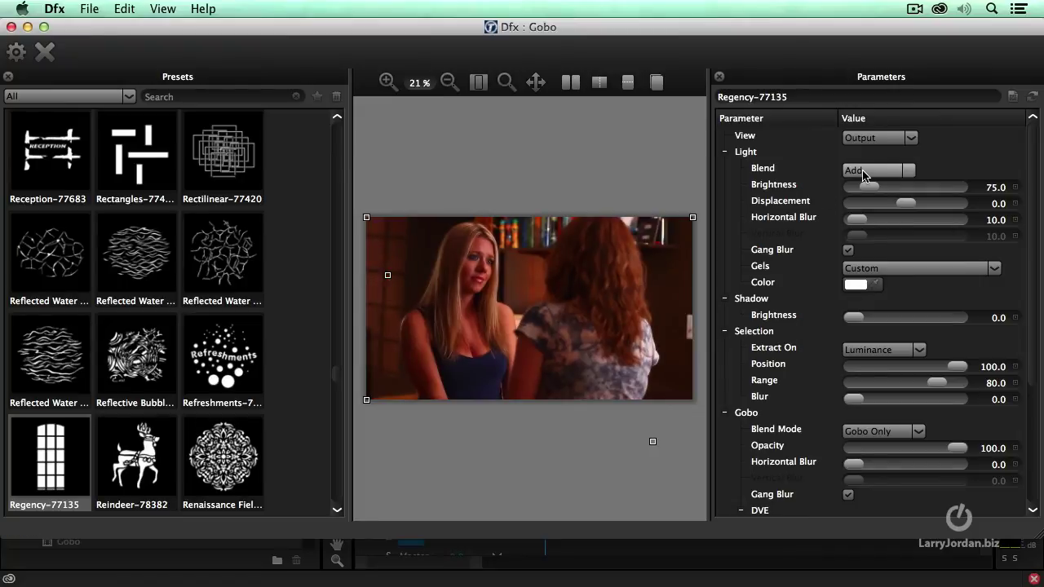
pyautogui.moveTo(887, 170); pyautogui.dragTo(892, 197)
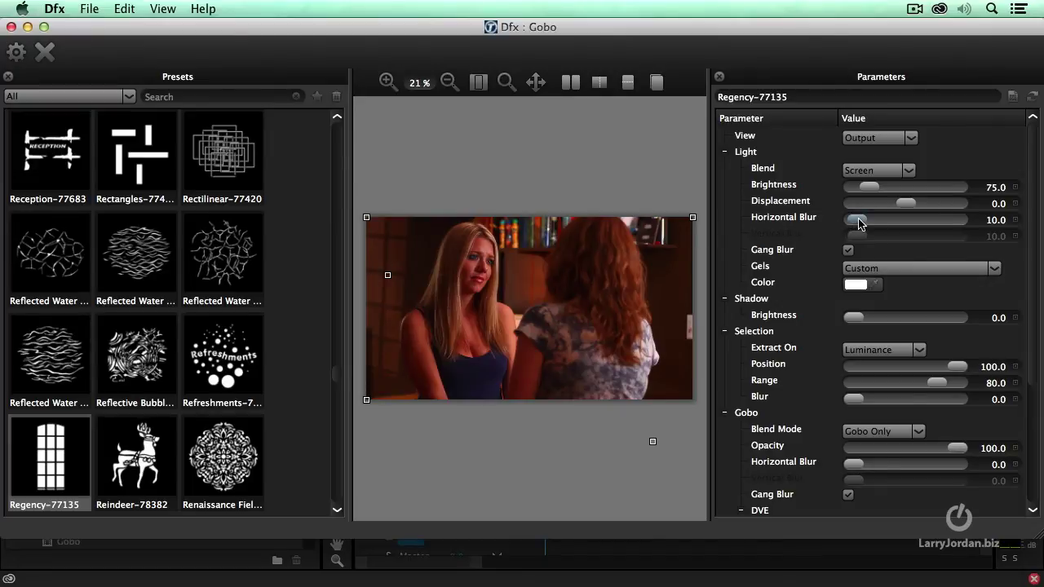
pyautogui.moveTo(856, 220); pyautogui.dragTo(859, 221)
# Try the Rectilinear-77420 and Rectangles-77414 gobo patterns, nudging the pattern slightly upward.
pyautogui.click(227, 150)
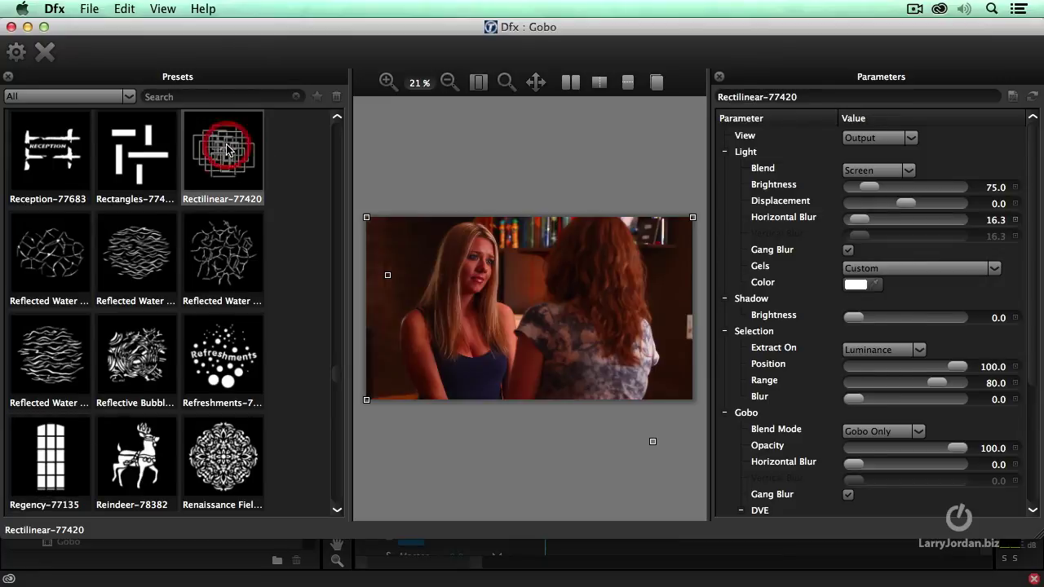
pyautogui.click(147, 153)
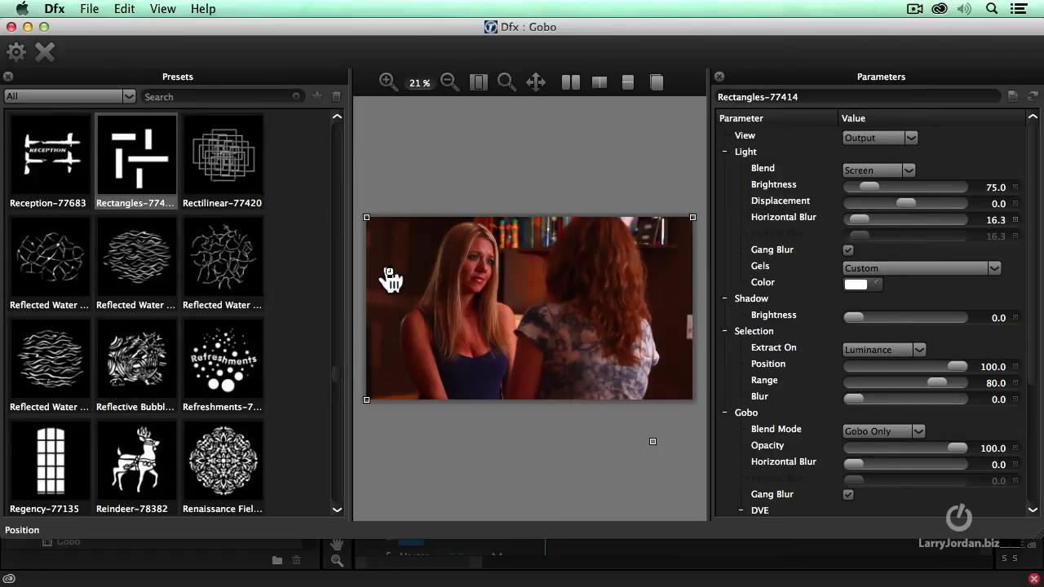
pyautogui.moveTo(388, 275)
pyautogui.mouseDown()
pyautogui.moveTo(389, 258)
pyautogui.moveTo(372, 261)
pyautogui.moveTo(384, 282)
pyautogui.moveTo(396, 278)
pyautogui.mouseUp()
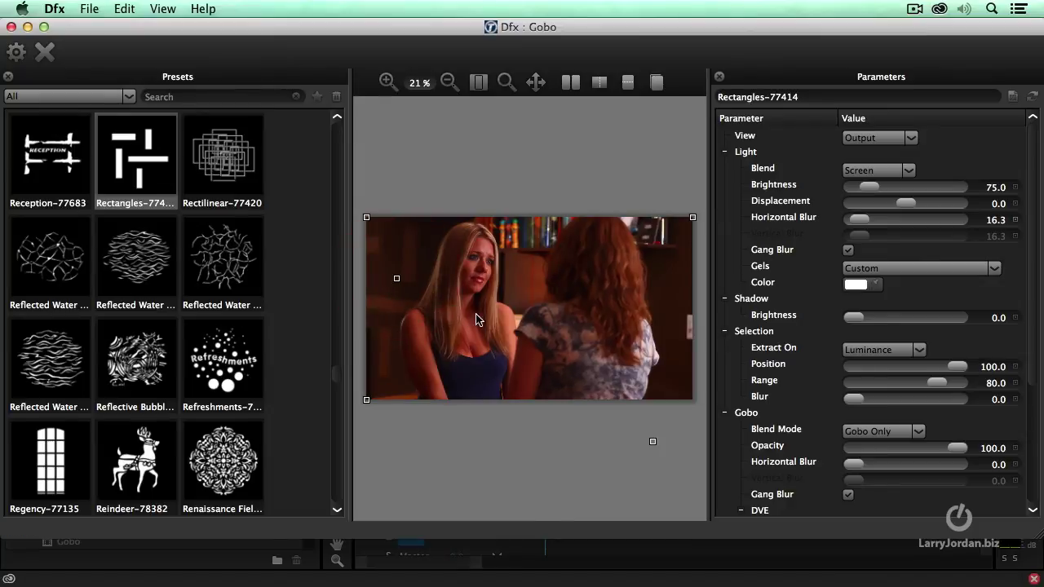
pyautogui.scroll(-10, 296, 294)
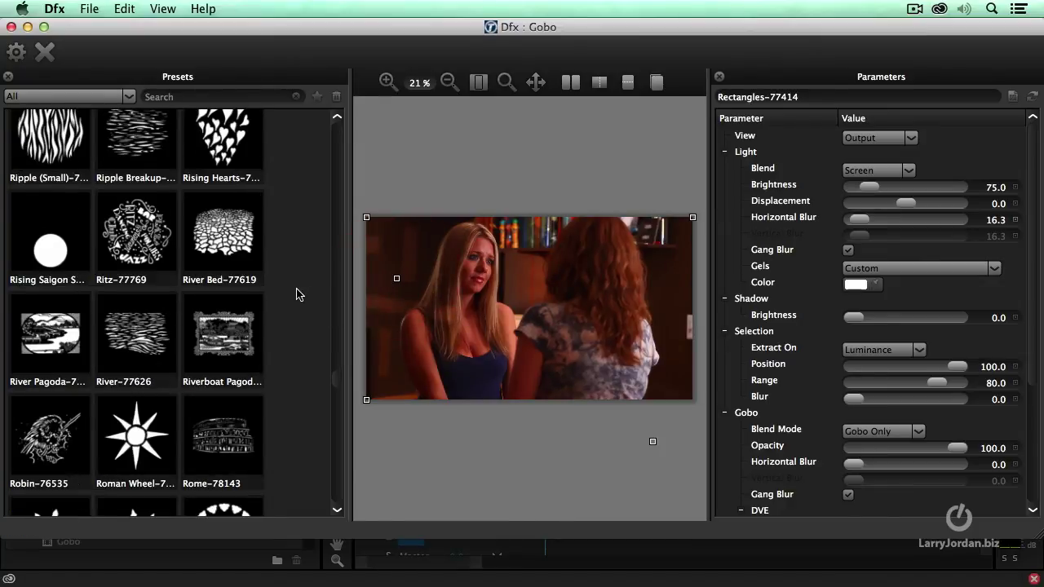
pyautogui.scroll(-15, 297, 294)
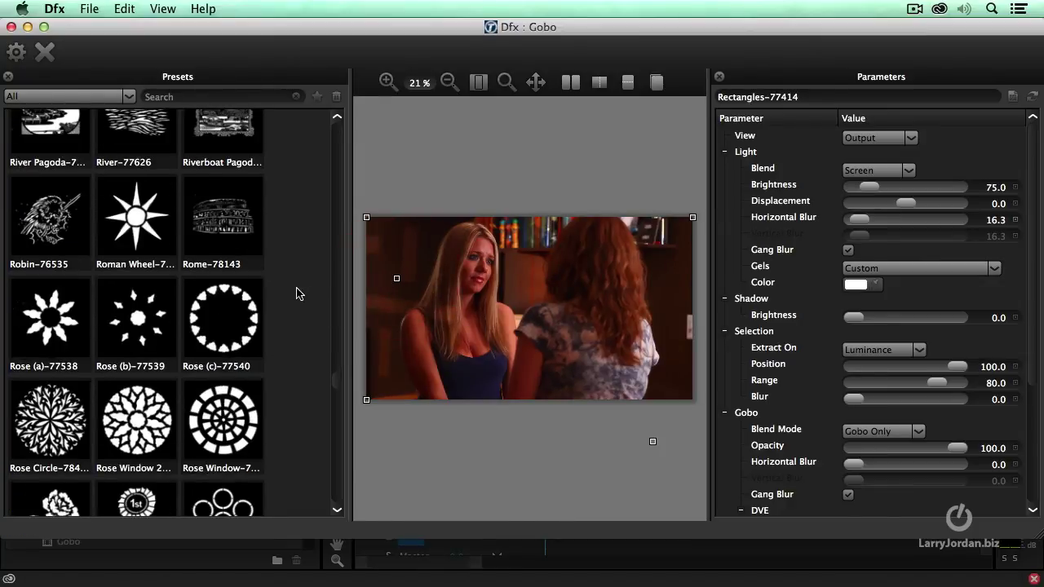
pyautogui.scroll(-4, 296, 294)
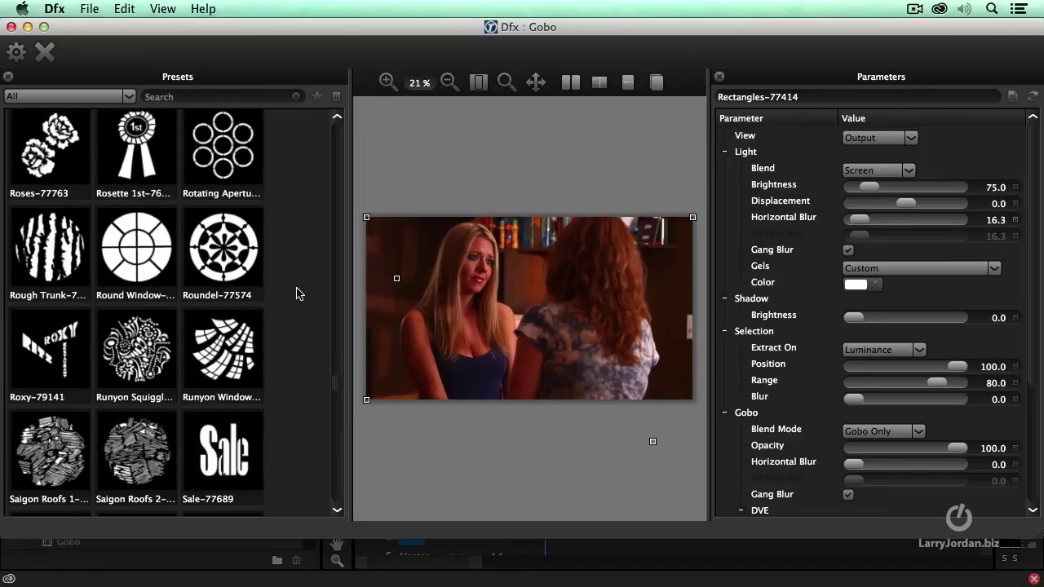
# Apply the Runyon Windows-77792 pattern at the frame's left edge with brightness 89.2.
pyautogui.click(239, 267)
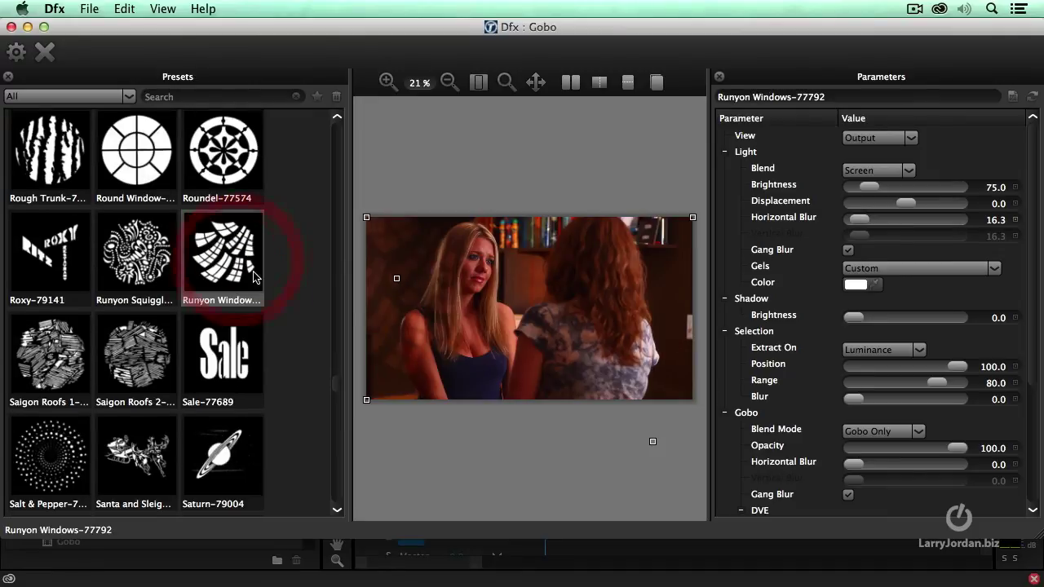
pyautogui.moveTo(397, 278); pyautogui.dragTo(357, 285)
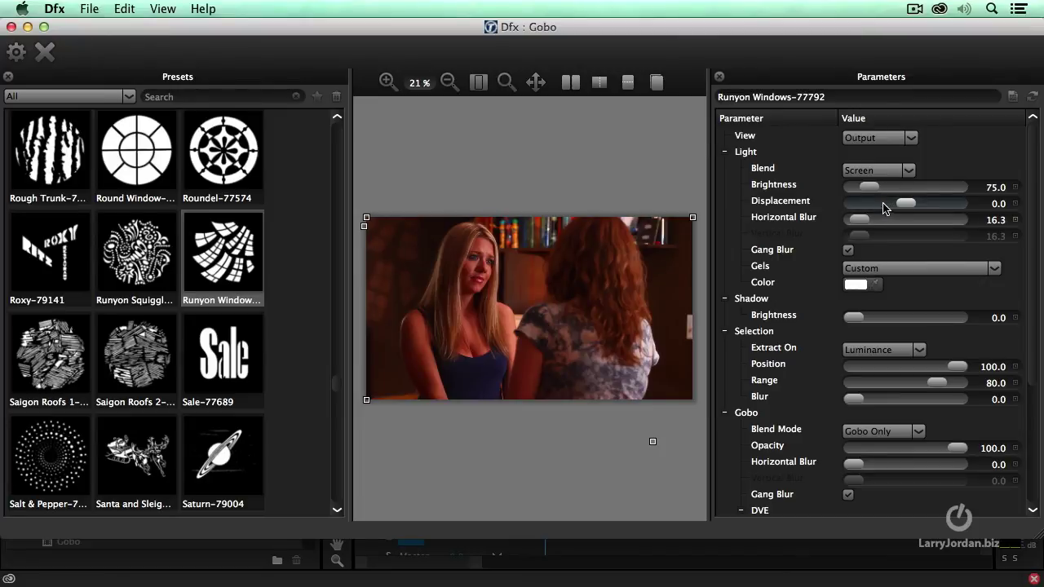
pyautogui.moveTo(873, 192); pyautogui.dragTo(875, 190)
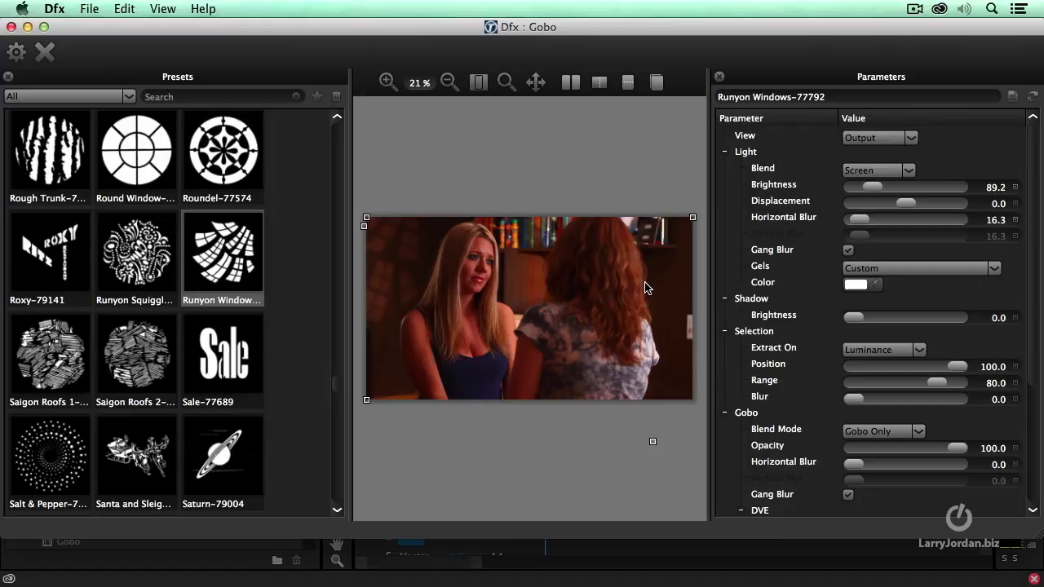
# Close the Dfx editor, keeping the Gobo effect on clip MVI_0602-2.B02.mov.
pyautogui.click(45, 51)
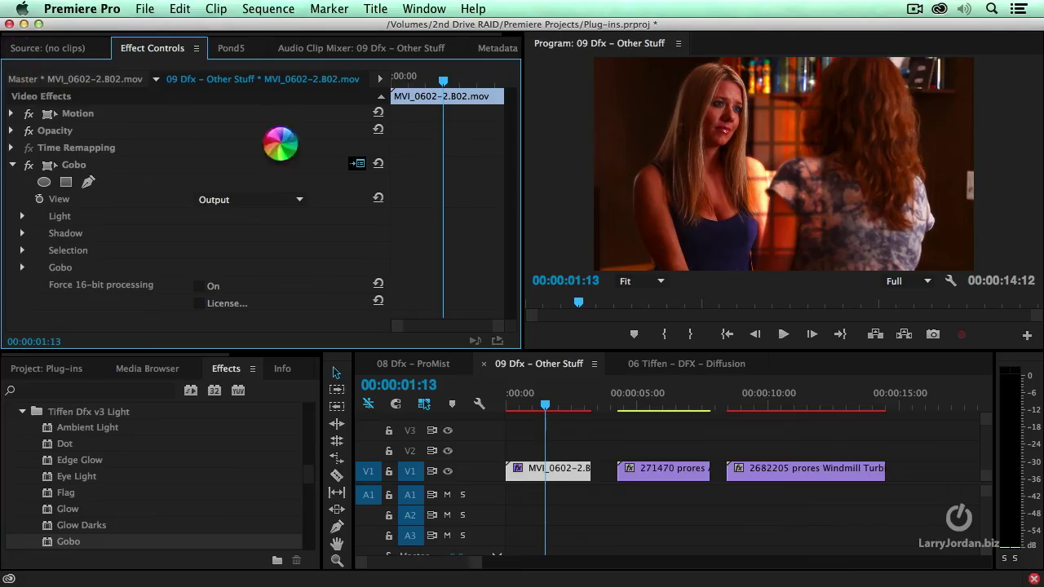